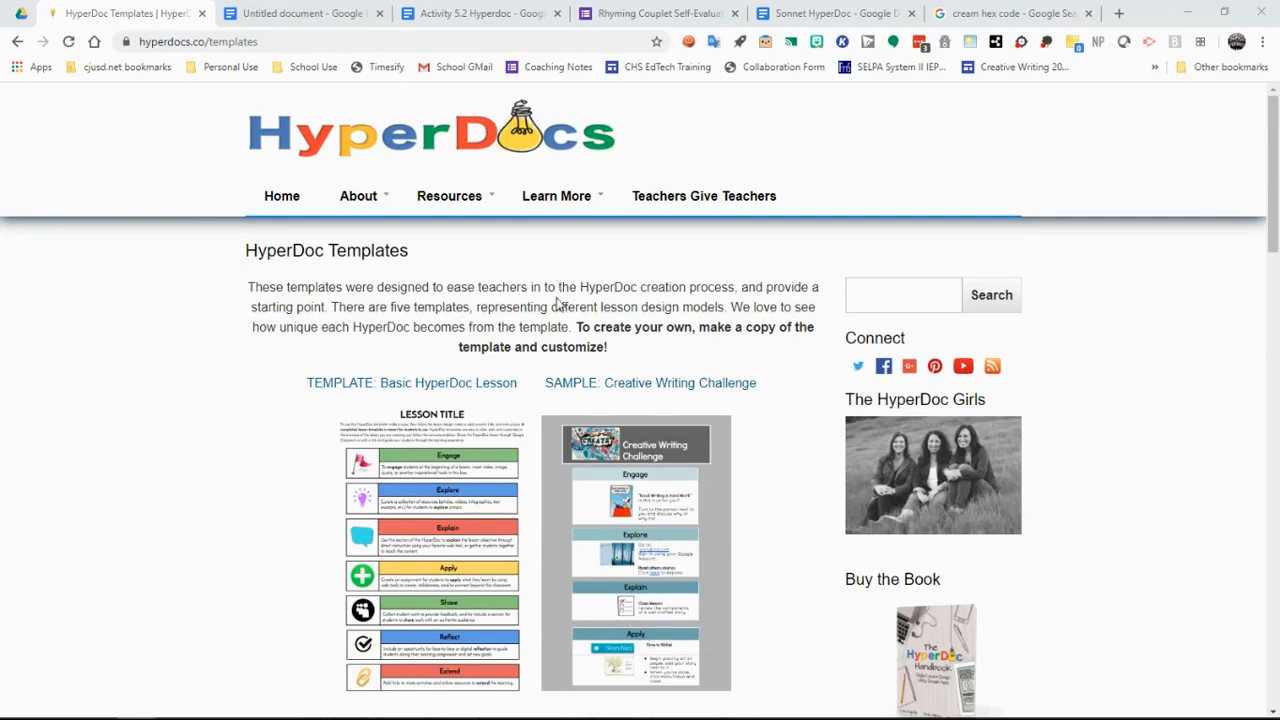
Look through the lesson templates and samples on the HyperDoc Templates page
scroll(519, 352, "down", 2)
scroll(519, 355, "down", 2)
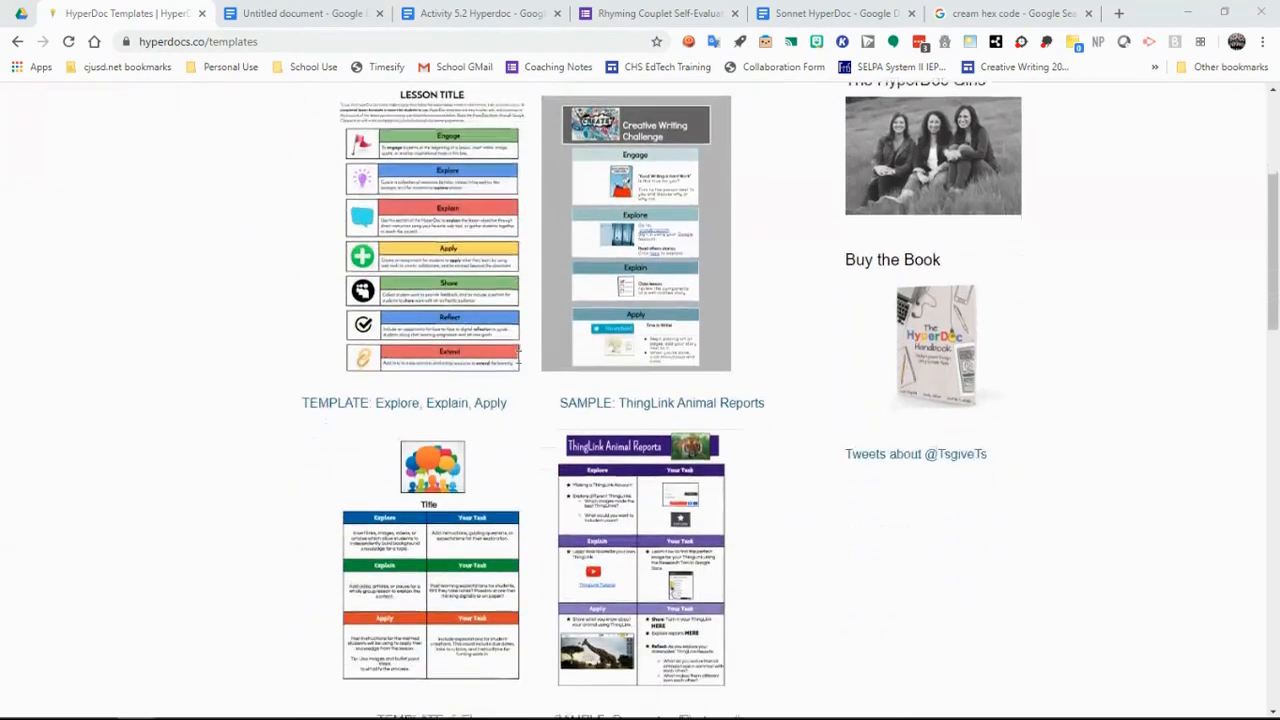
scroll(346, 377, "down", 1)
scroll(345, 375, "down", 2)
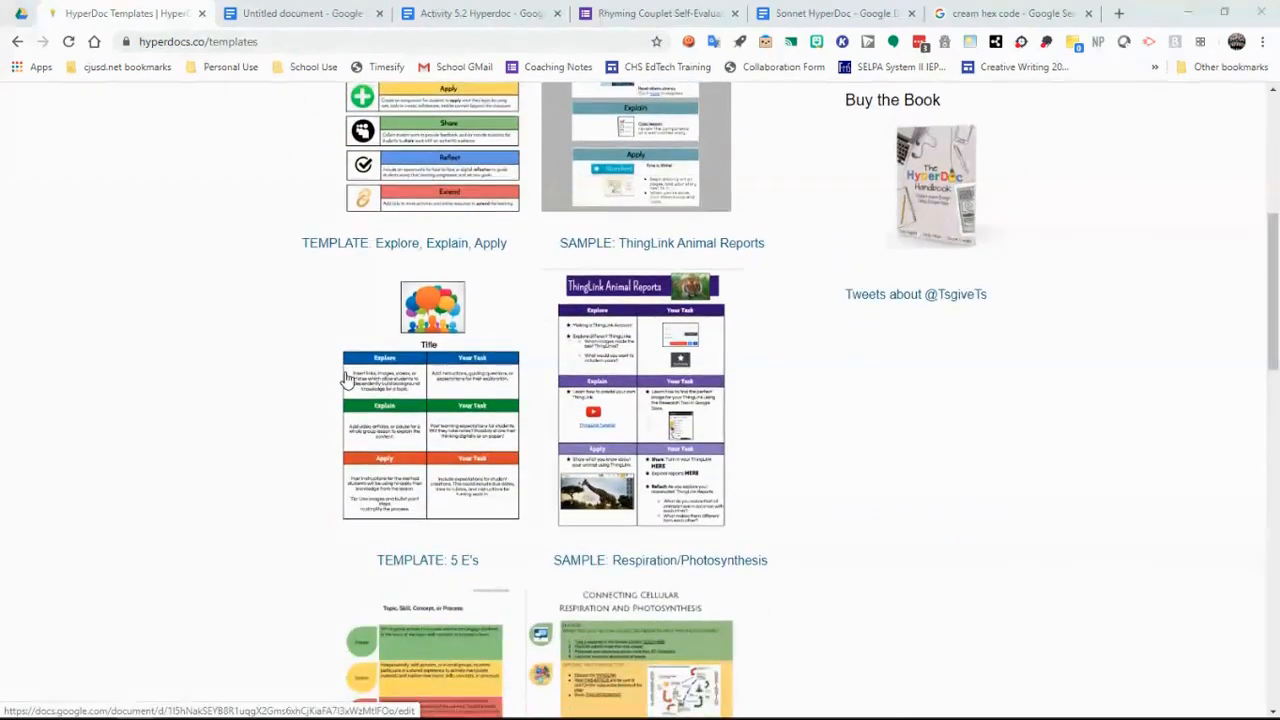
scroll(394, 446, "up", 5)
scroll(394, 446, "up", 2)
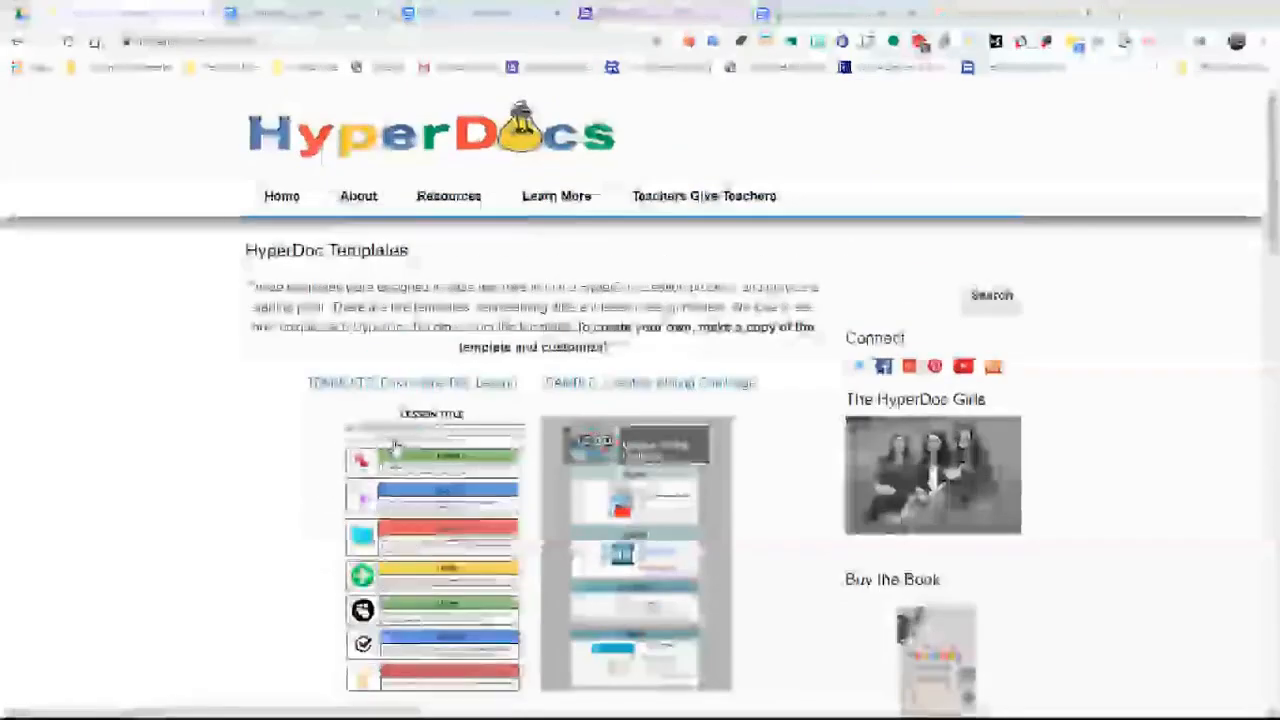
scroll(398, 448, "down", 4)
scroll(400, 455, "down", 1)
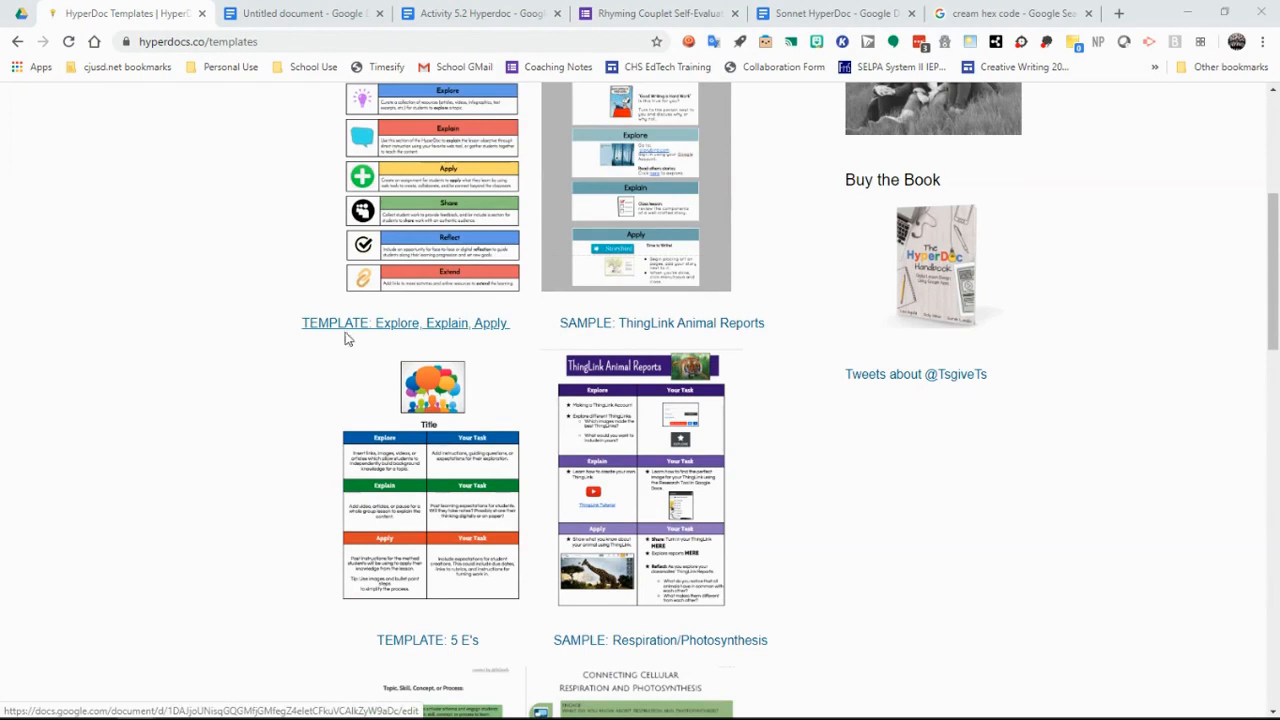
Check the new-file options in Google Drive and switch to the blank untitled Google Docs document
left_click(21, 13)
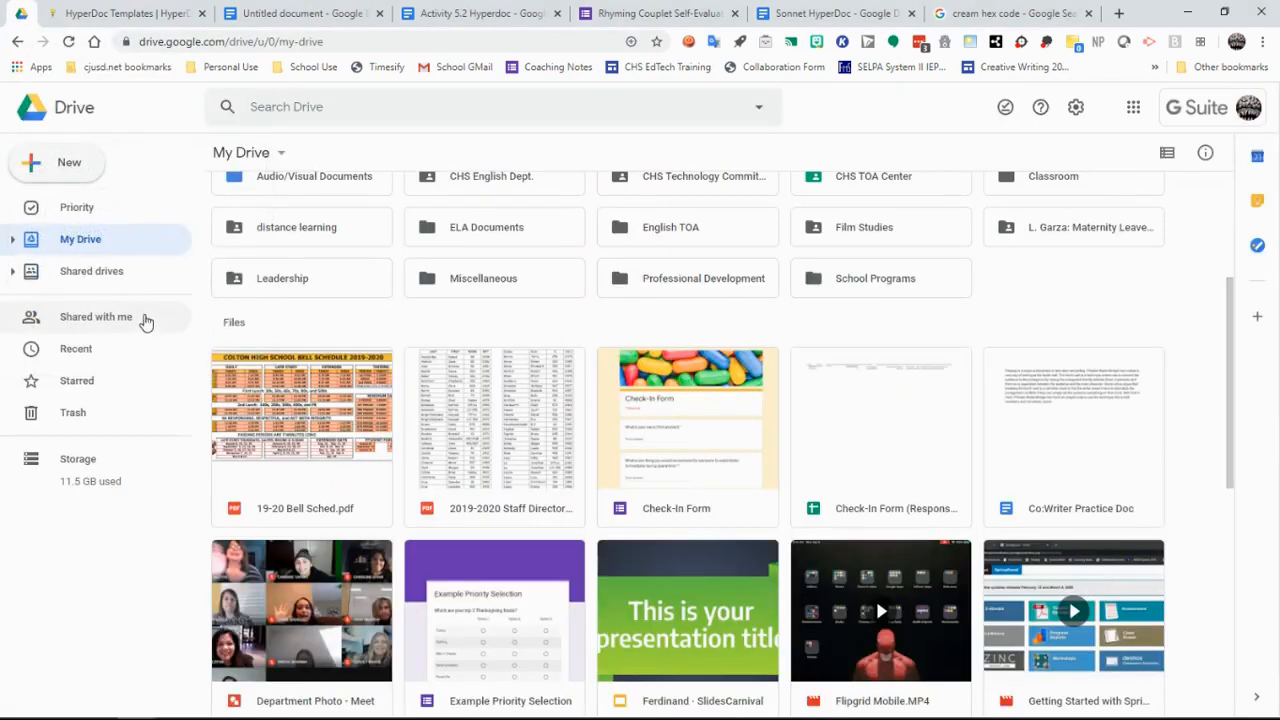
left_click(69, 166)
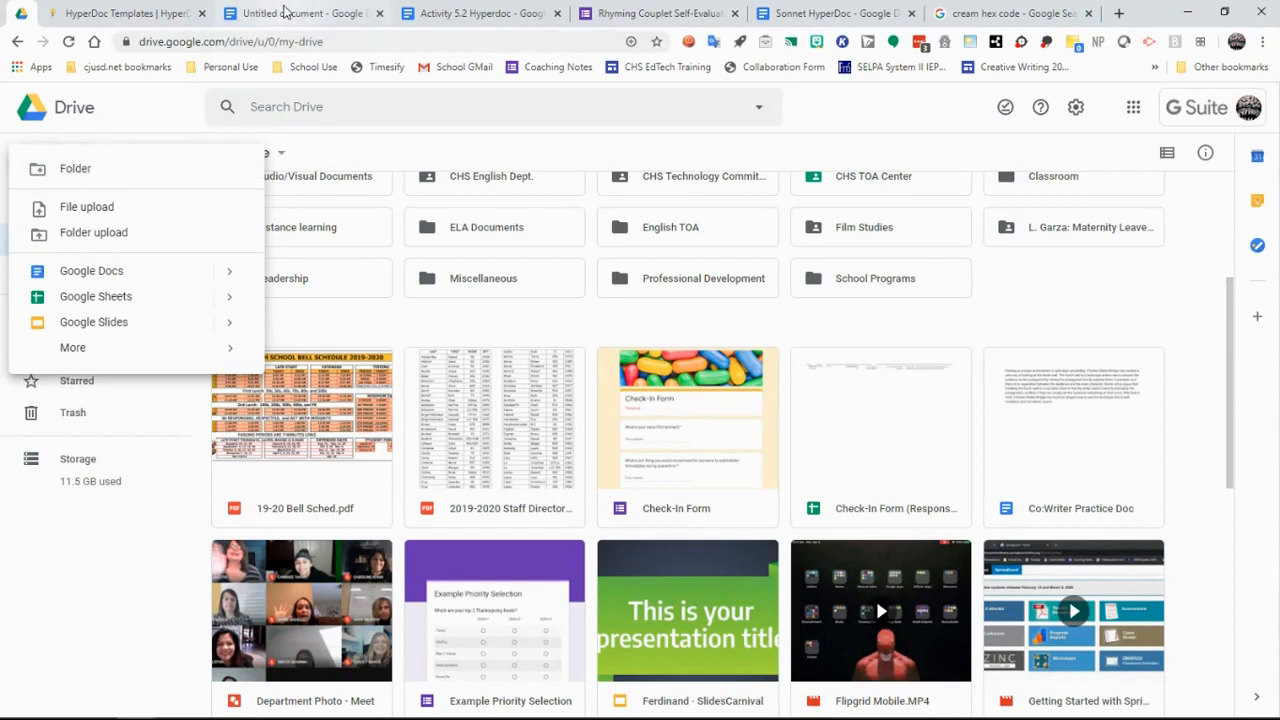
left_click(285, 12)
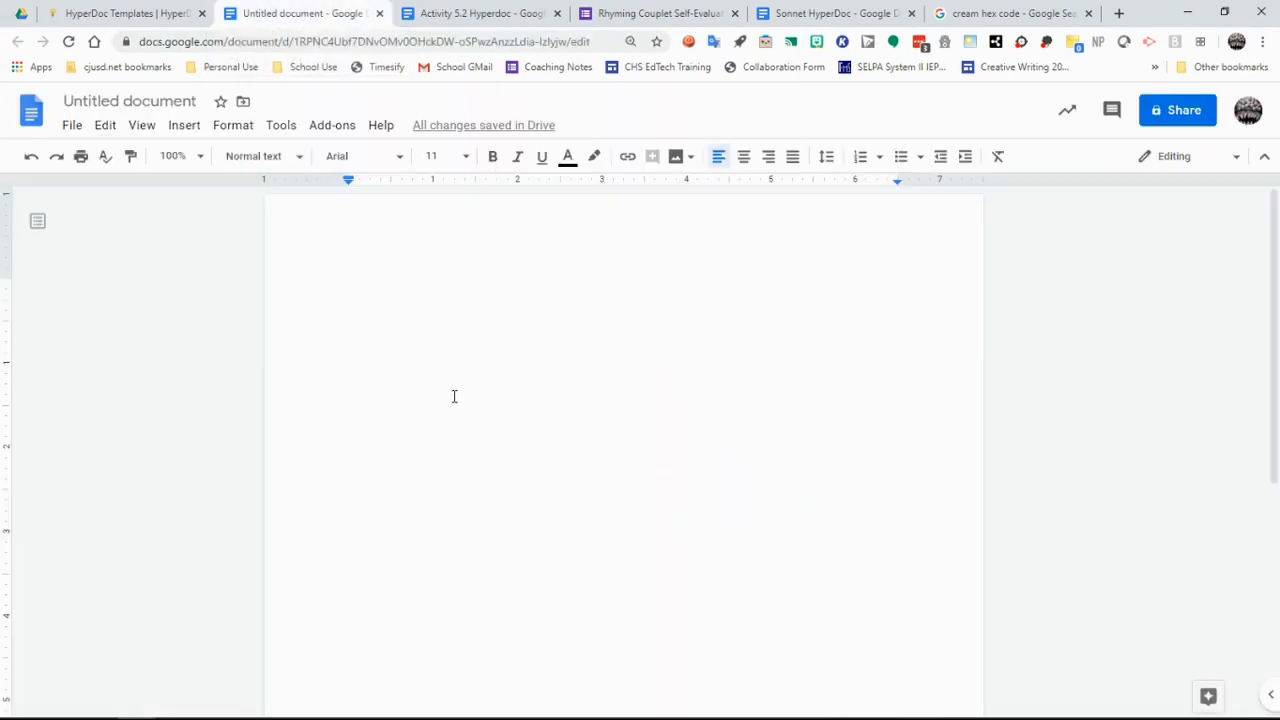
Choose the custom cream color as the page color in the document's page setup
left_click(72, 130)
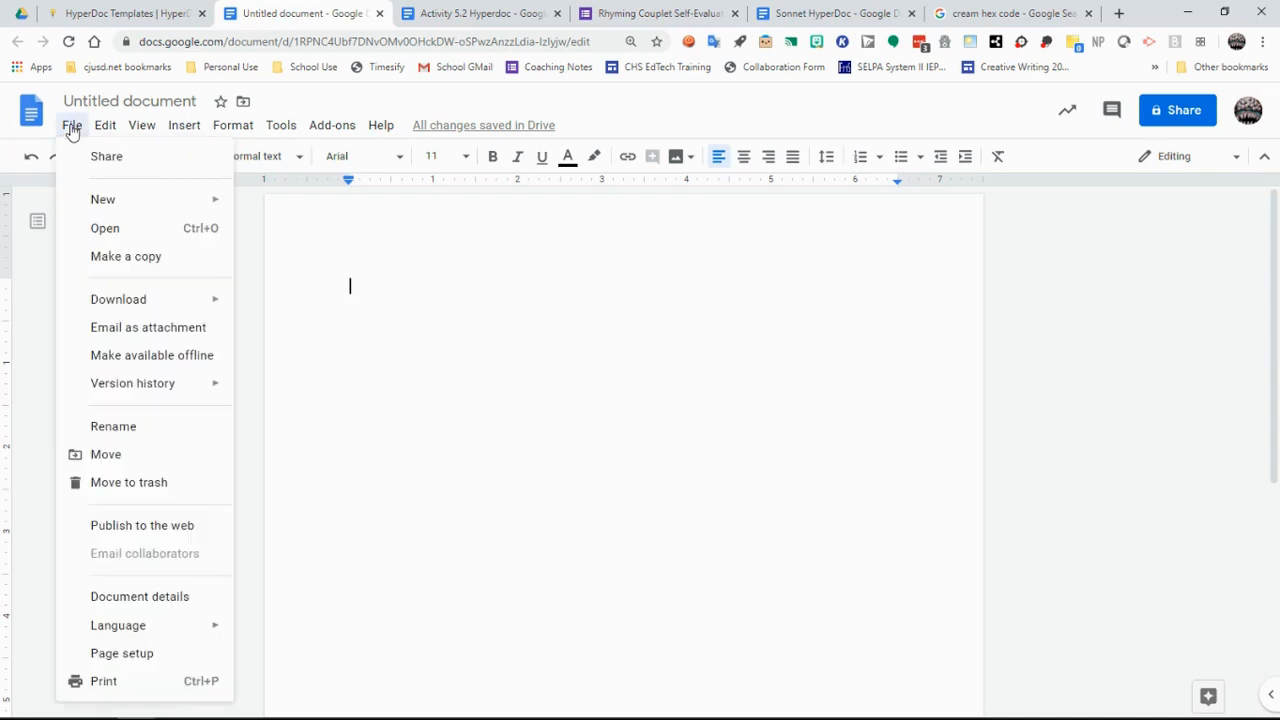
left_click(114, 654)
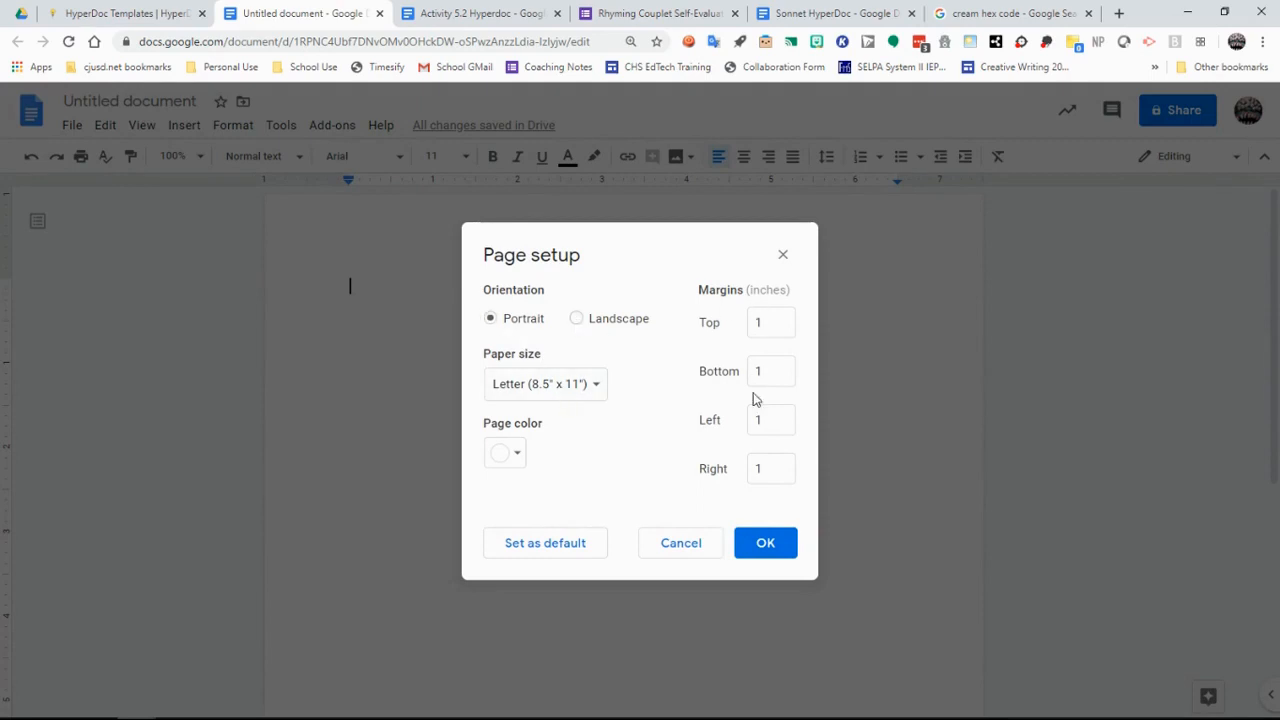
left_click(508, 455)
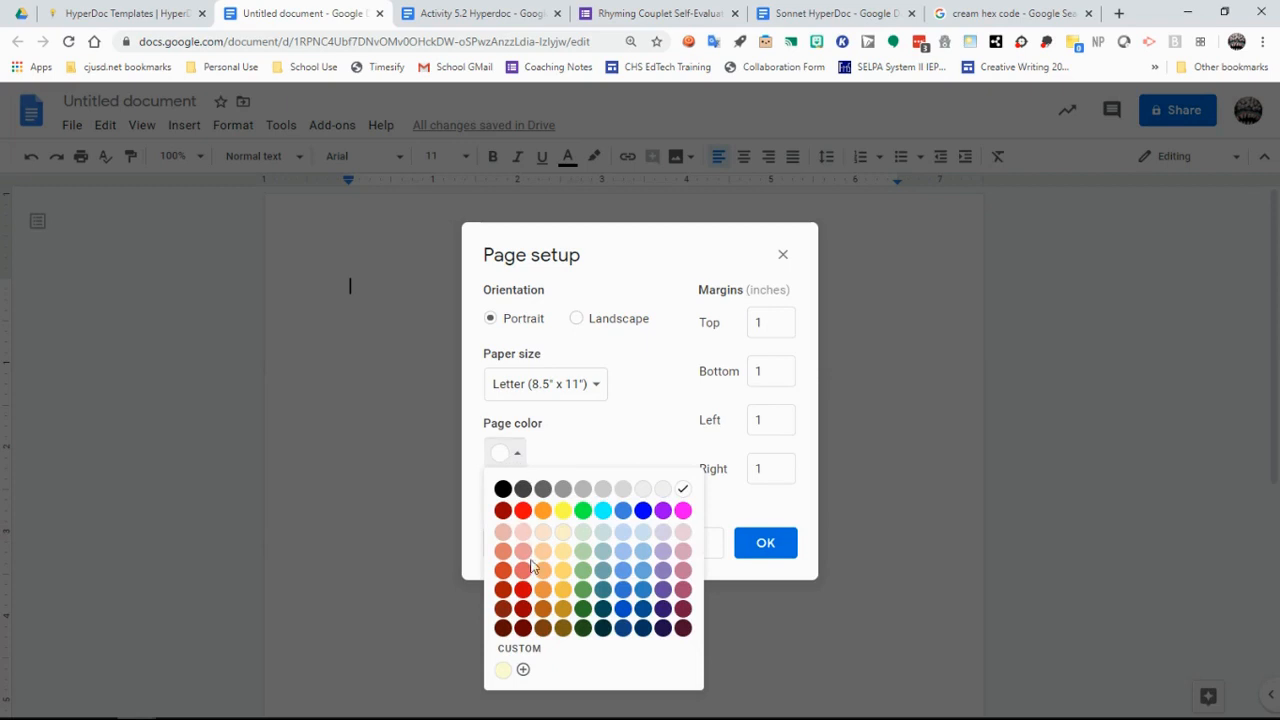
left_click(503, 670)
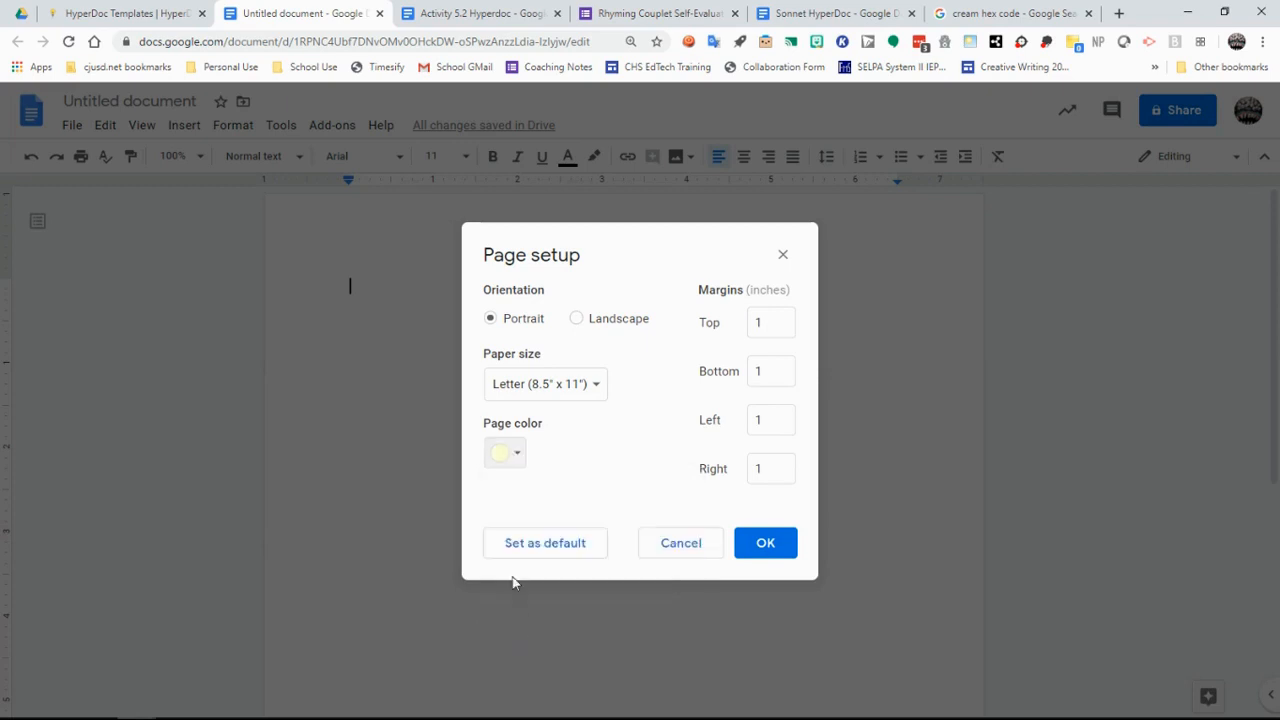
Set the top, bottom, left and right margins to 0.5 inches and apply the page setup
left_click(774, 323)
double_click(774, 323)
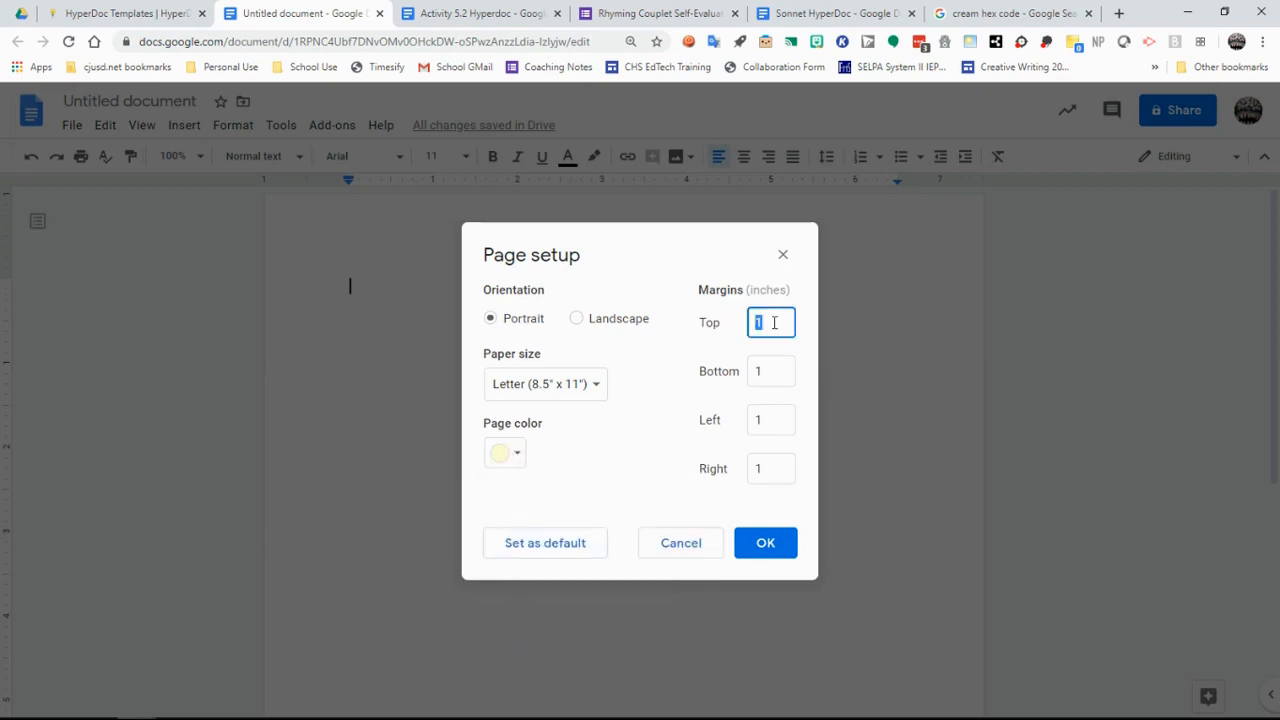
type("0.5")
key("Tab")
type("0")
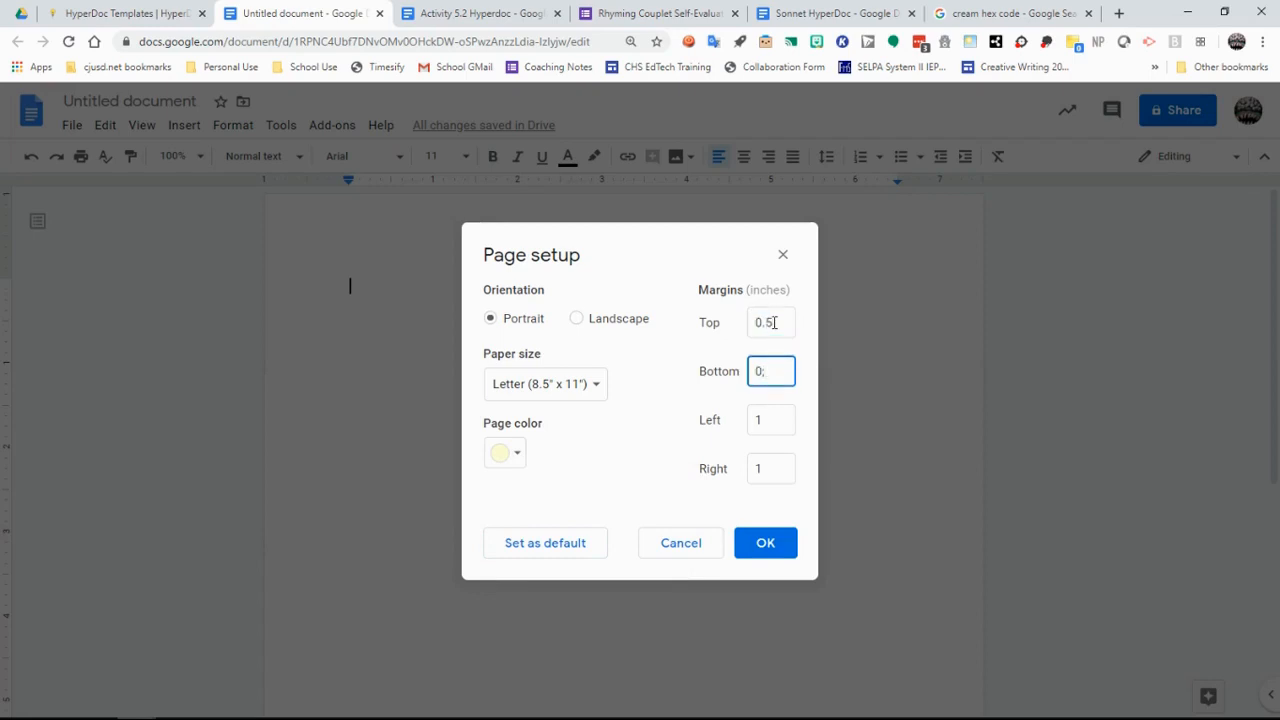
type(".5")
key("Tab")
type("0.5")
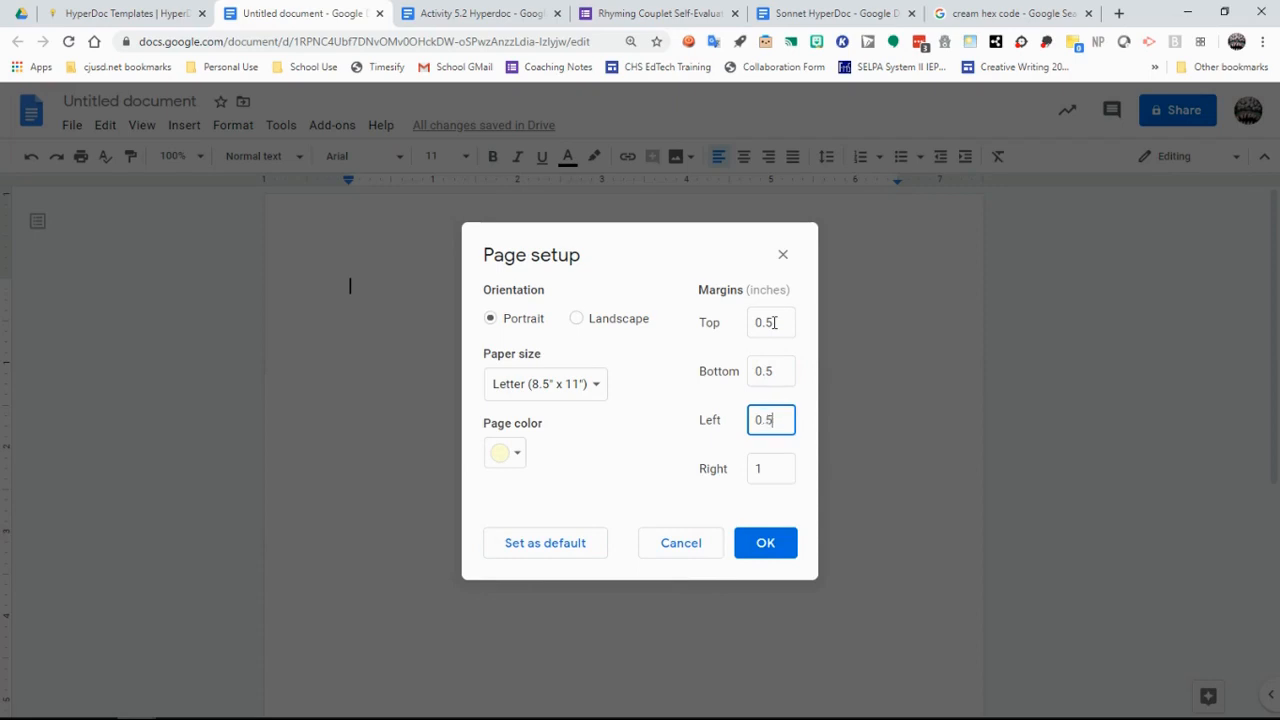
key("Tab")
type("0.5")
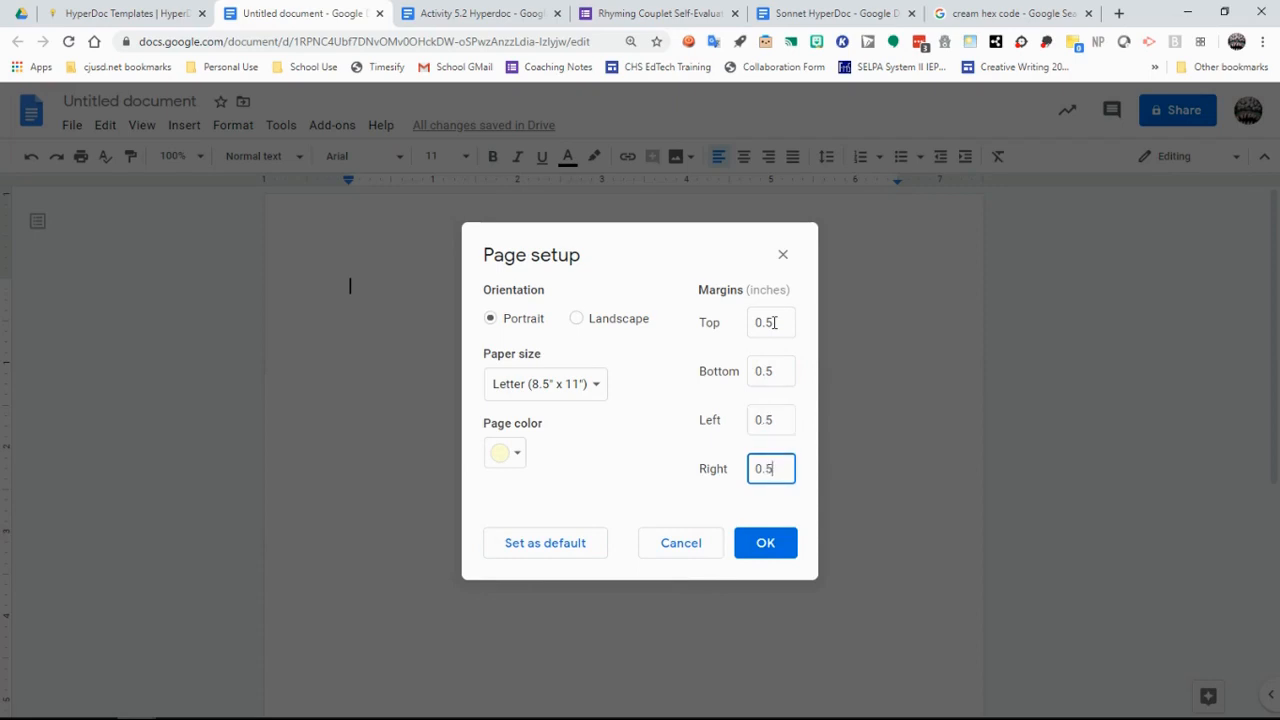
left_click(763, 545)
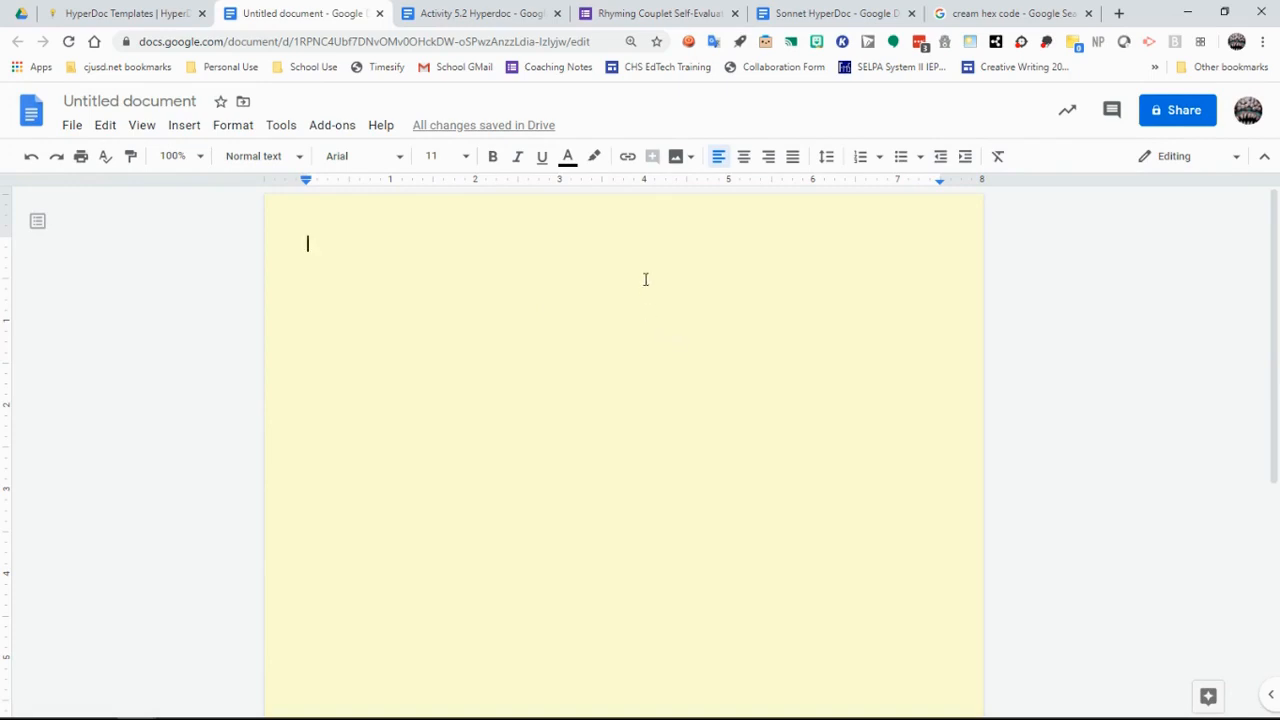
Set the font on the first line to Homemade Apple at size 24
left_click(381, 162)
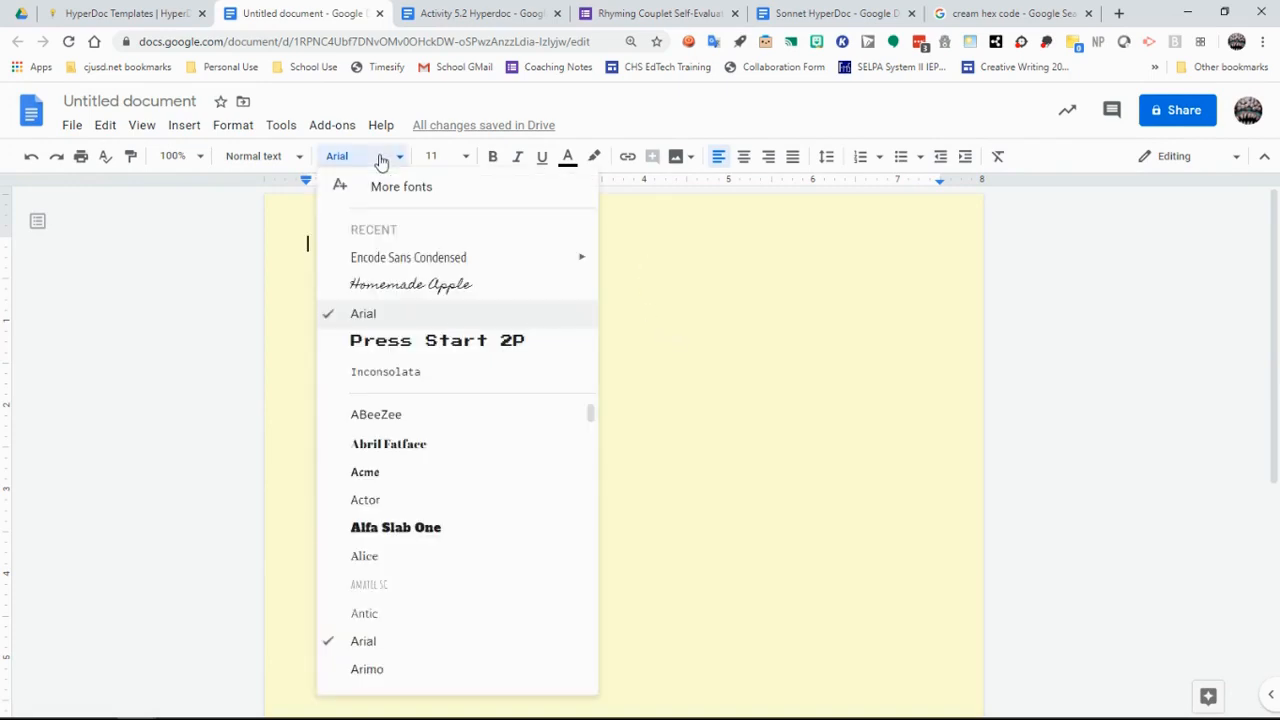
left_click(457, 155)
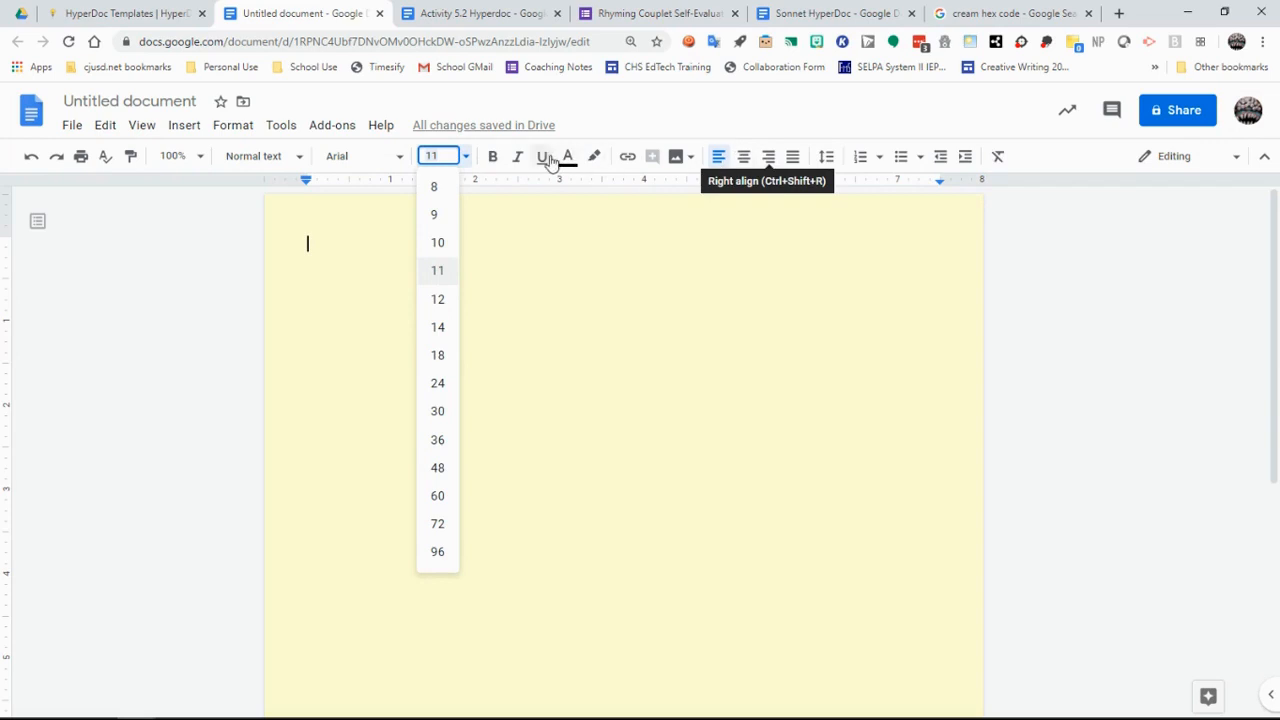
left_click(396, 156)
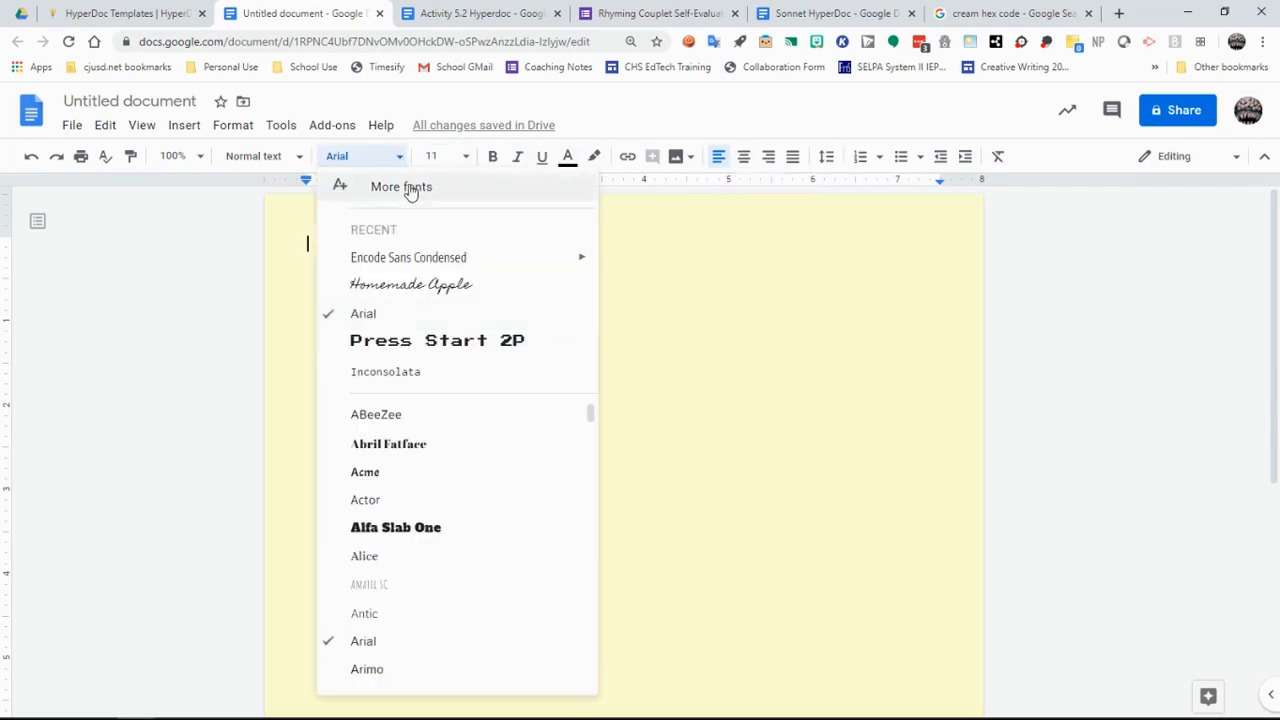
left_click(426, 288)
left_click(465, 158)
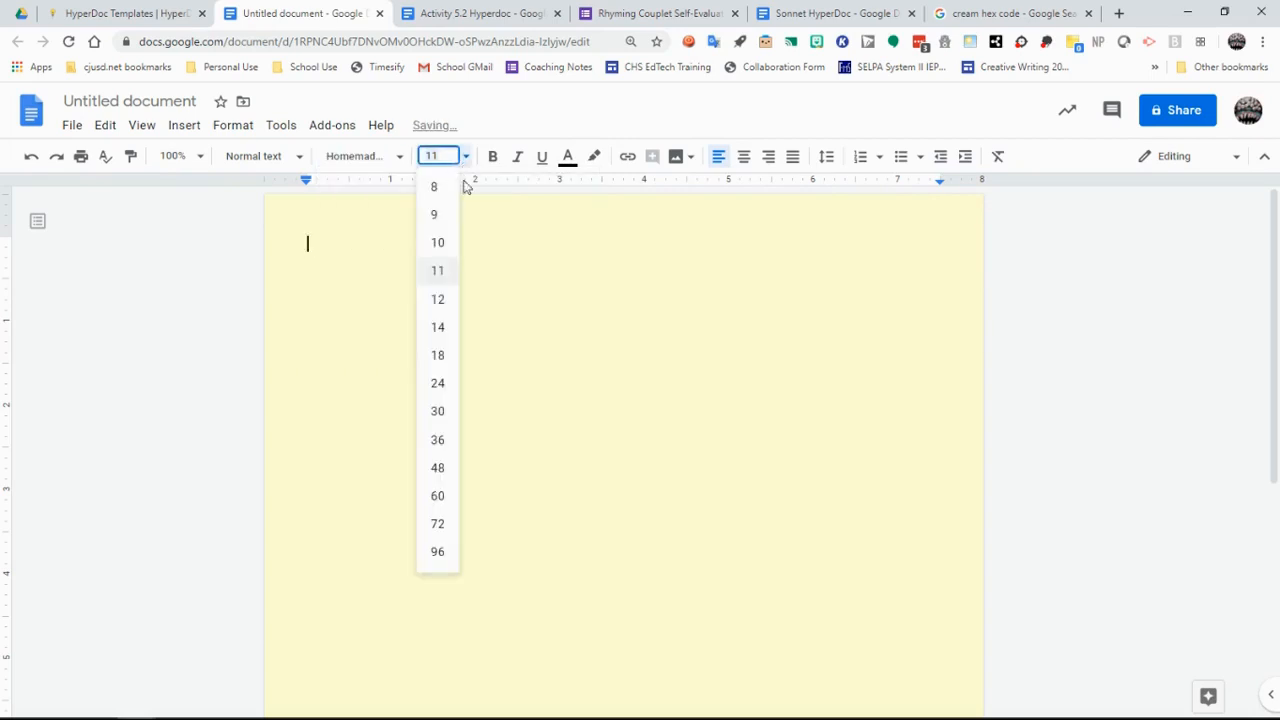
left_click(440, 383)
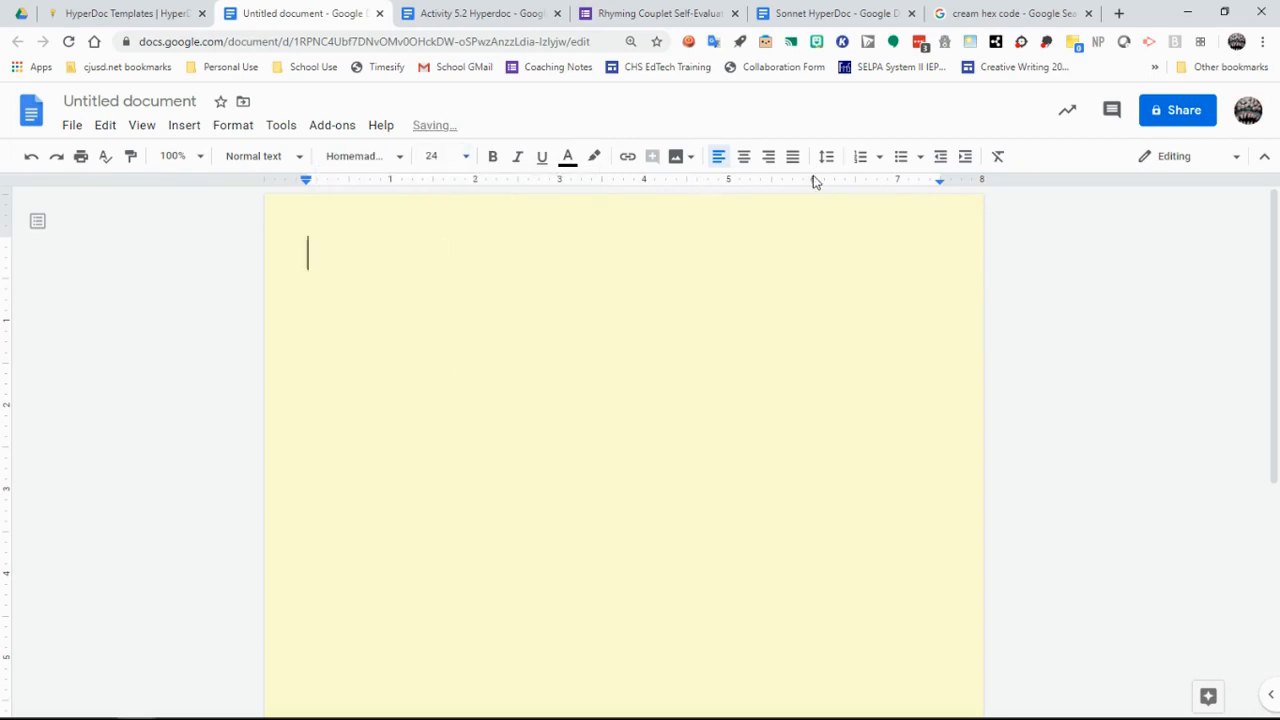
Center the first line, enter the title "Understanding the Sonnet" and start a new line below it
left_click(744, 156)
scroll(695, 328, "down", 1)
scroll(695, 328, "up", 1)
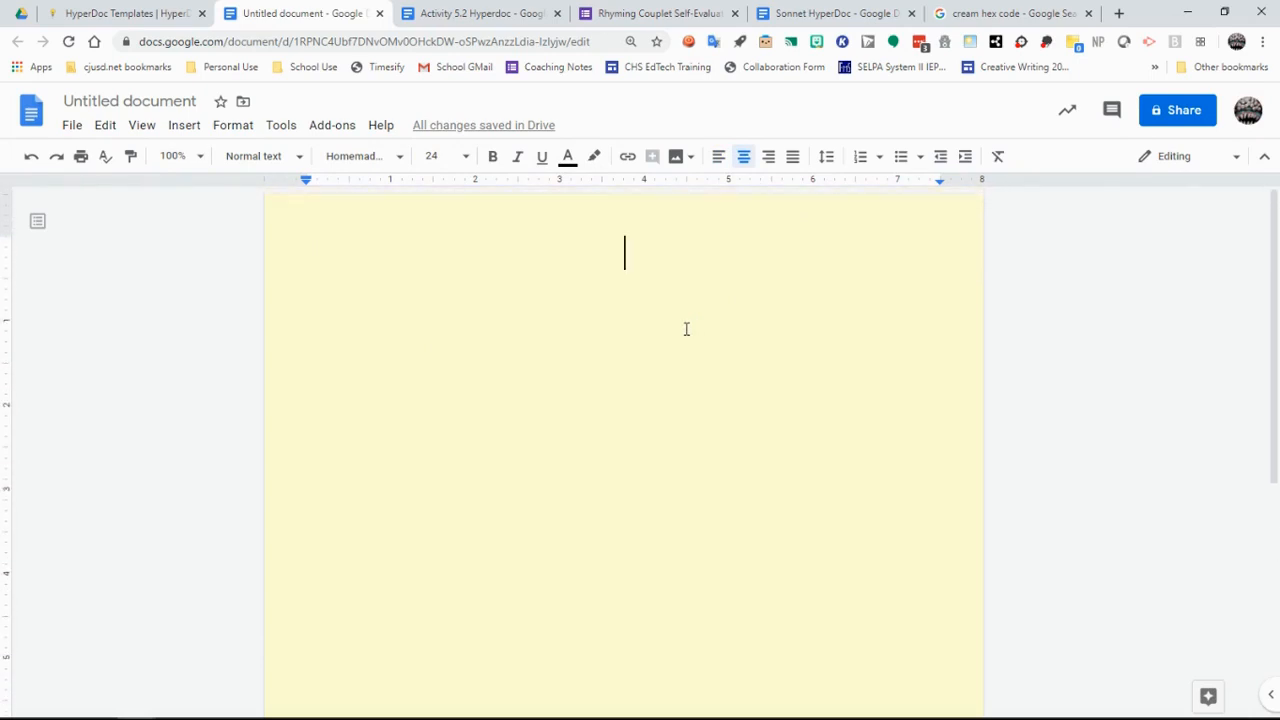
type("Understandin")
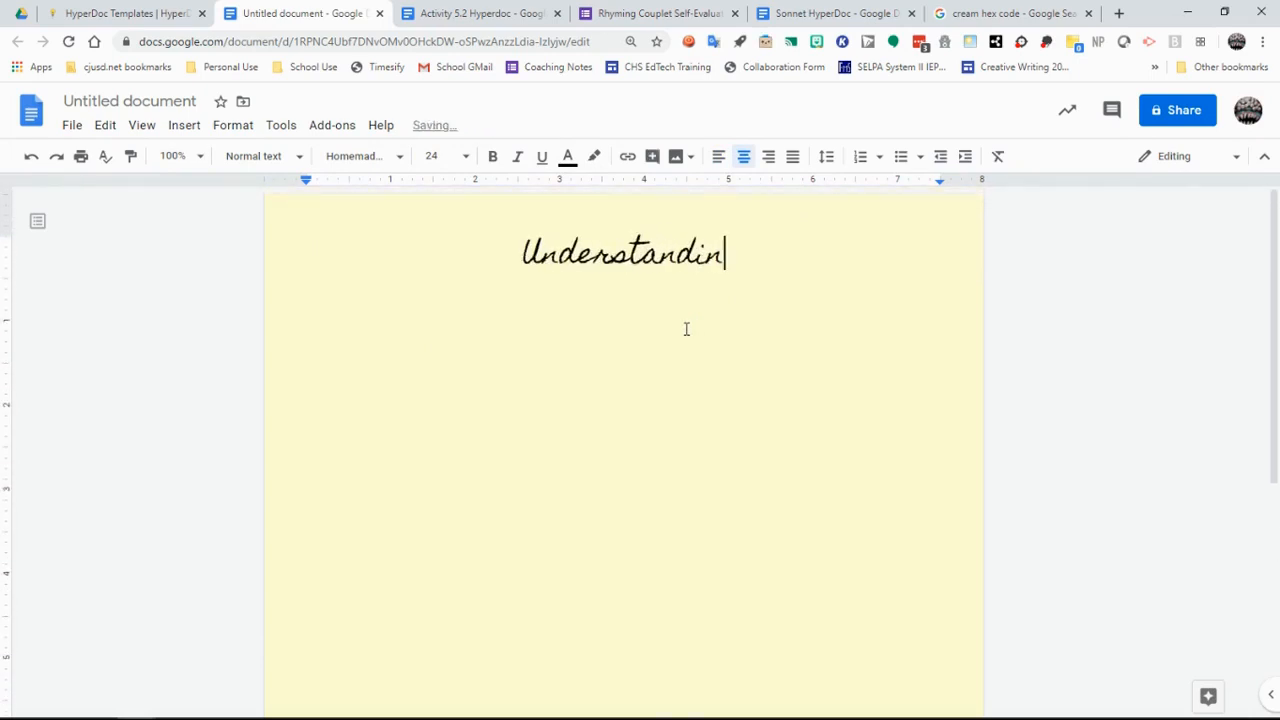
type("g the Sonnet")
key("Return")
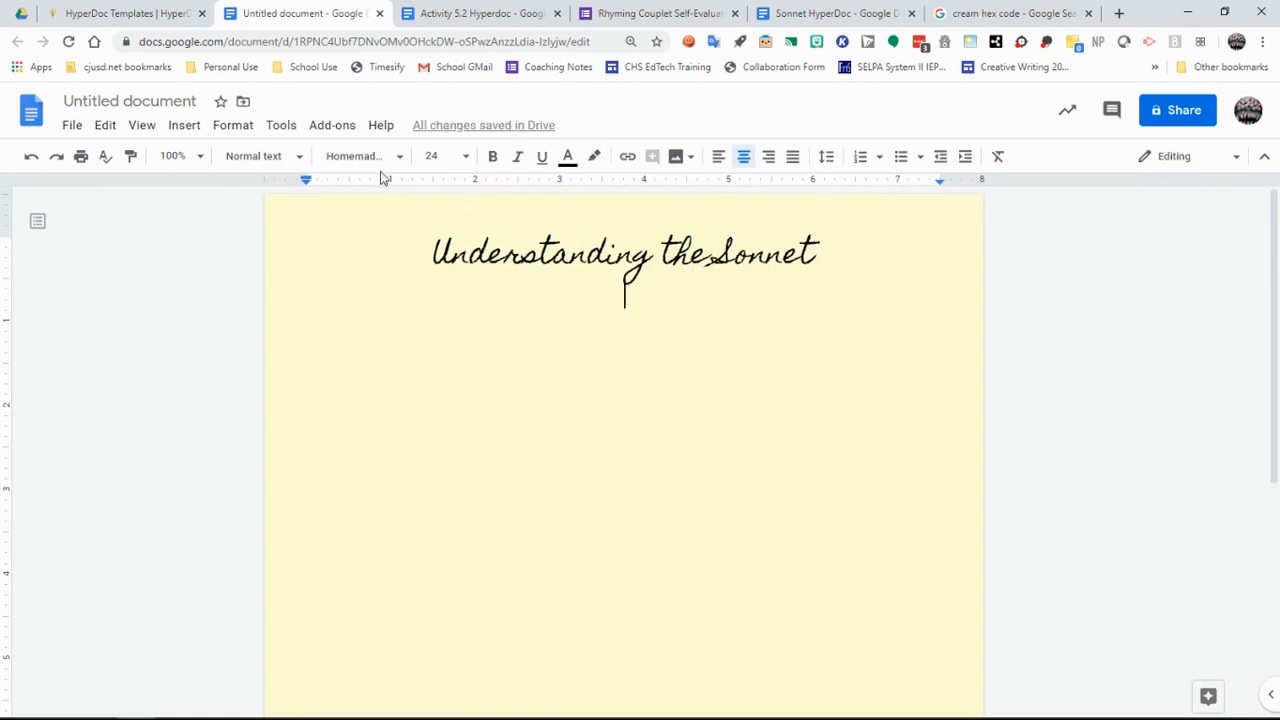
Format the line below the title as left-aligned Encode Sans Condensed Normal at size 12
left_click(399, 160)
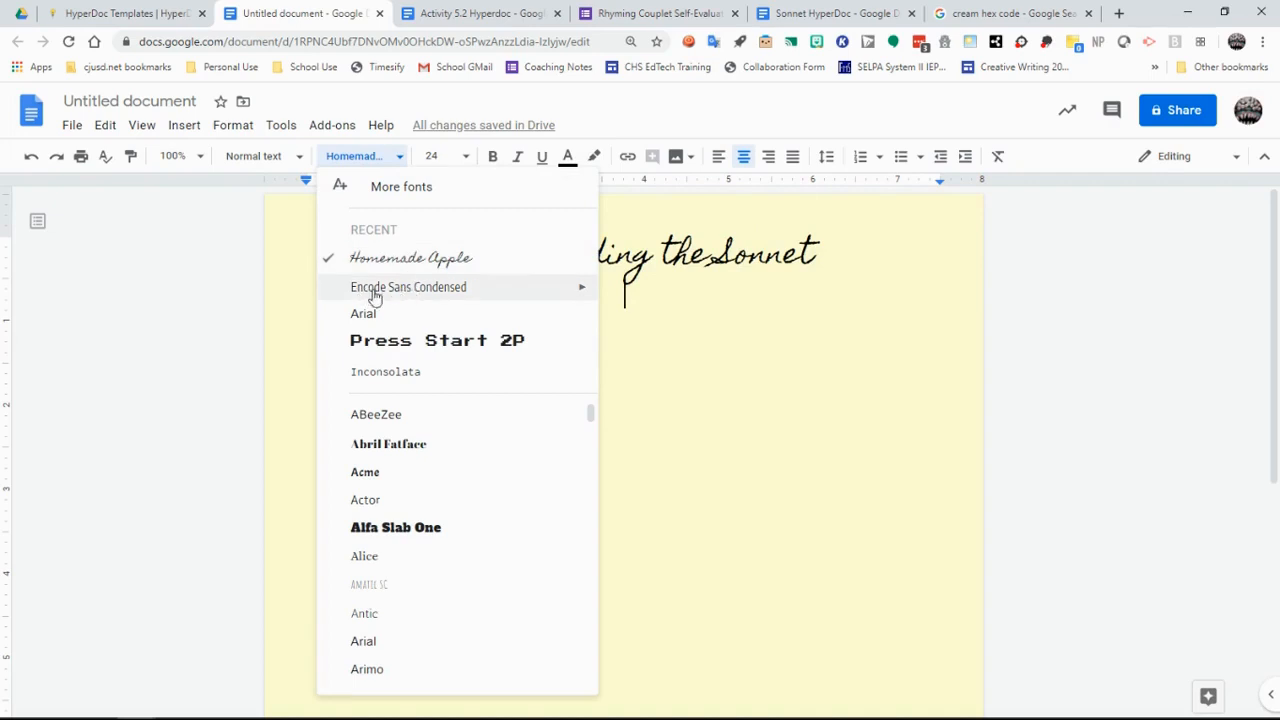
mouse_move(566, 289)
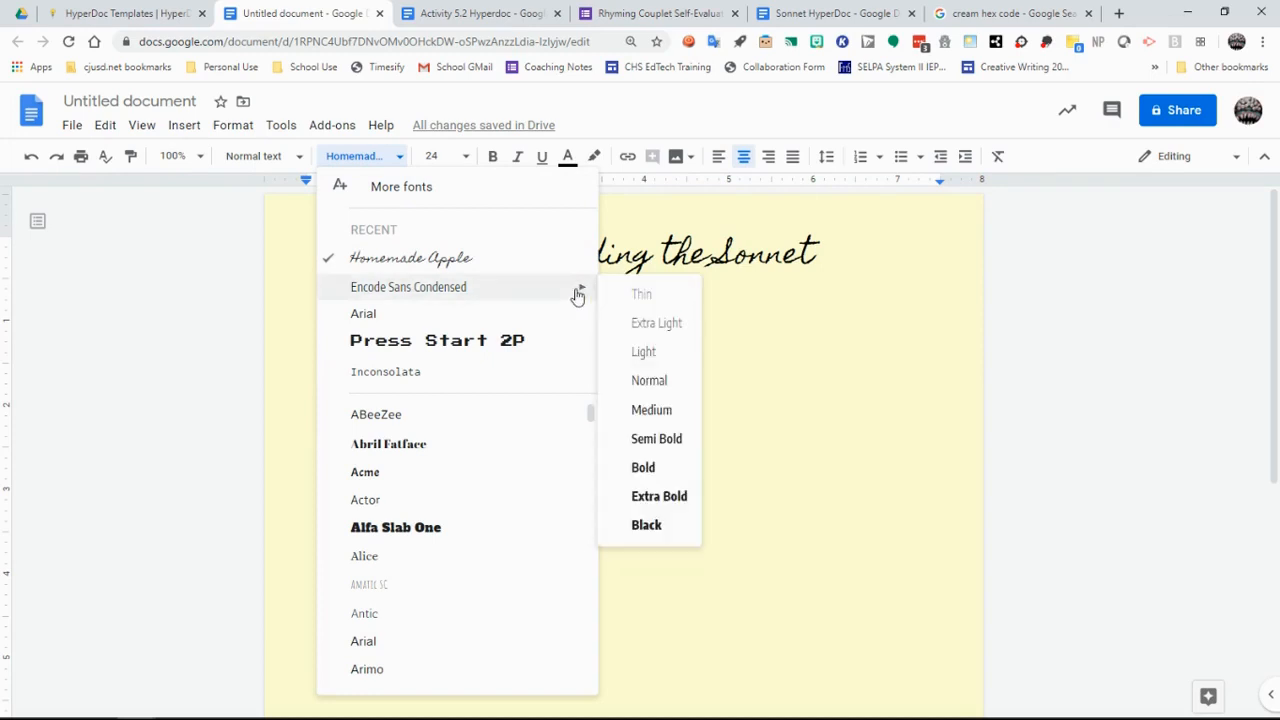
left_click(648, 380)
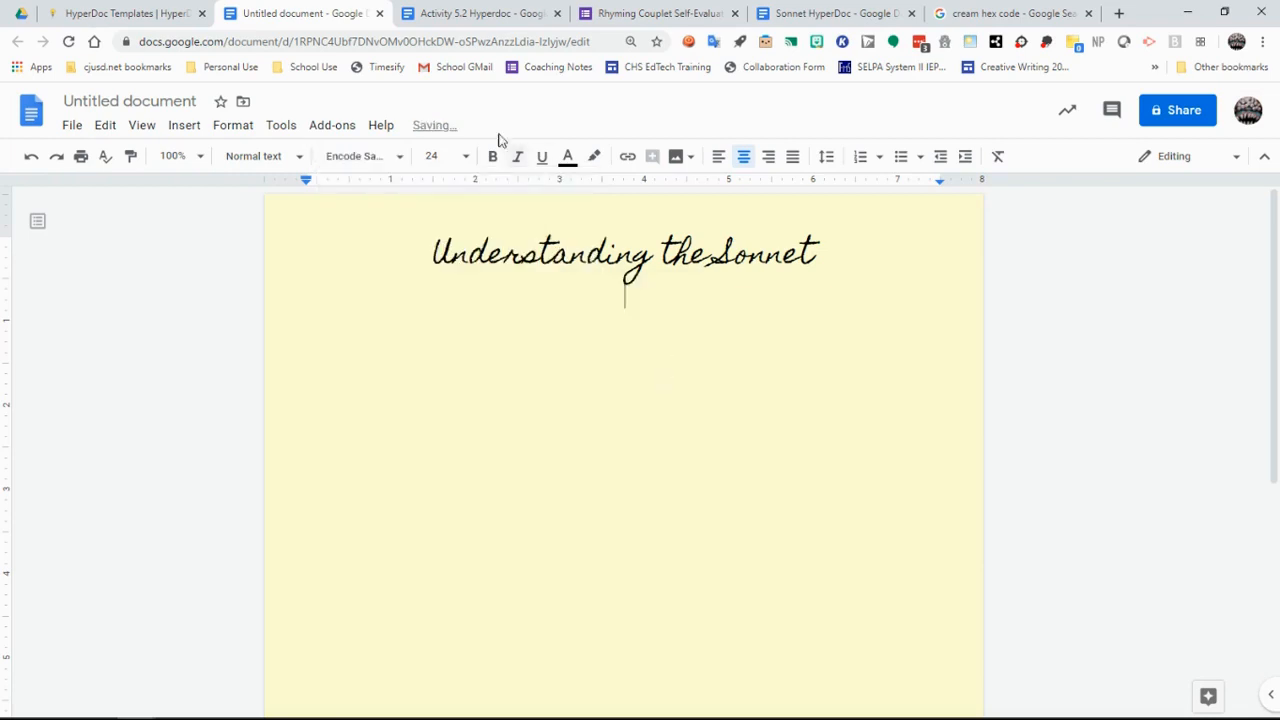
left_click(432, 156)
left_click(440, 299)
left_click(716, 157)
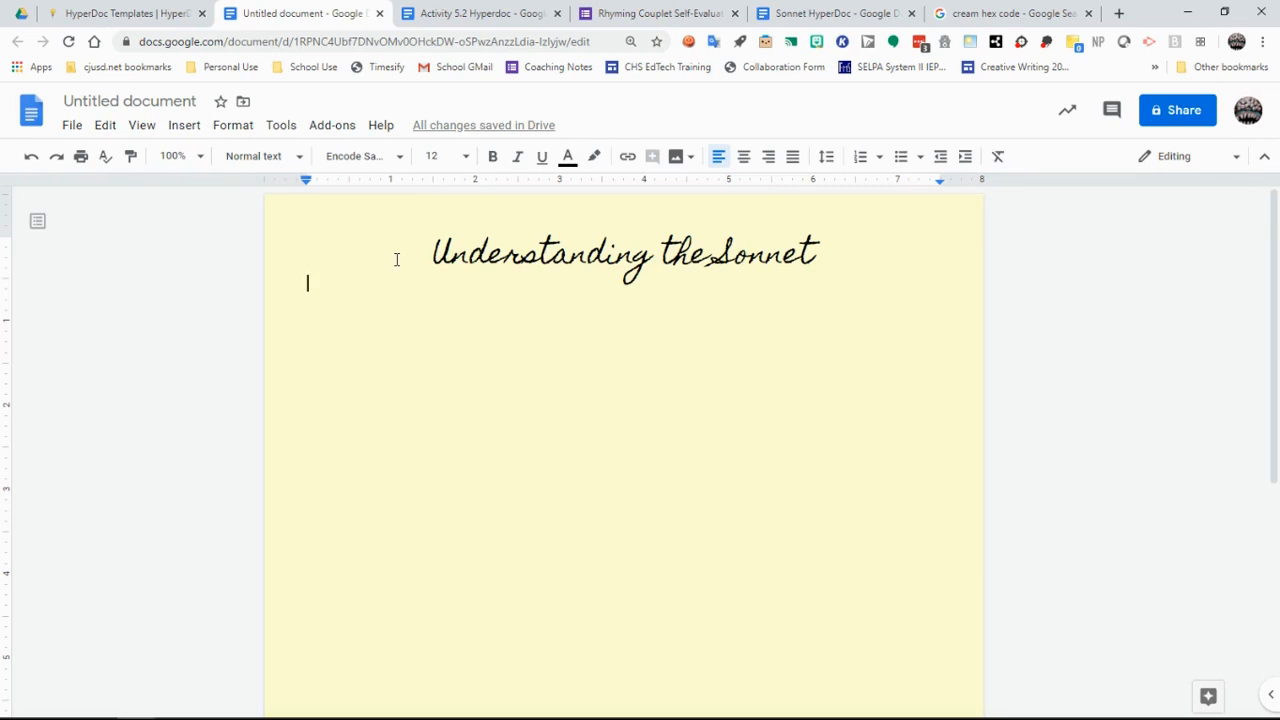
Insert a table with two columns and seven rows below the title
left_click(183, 128)
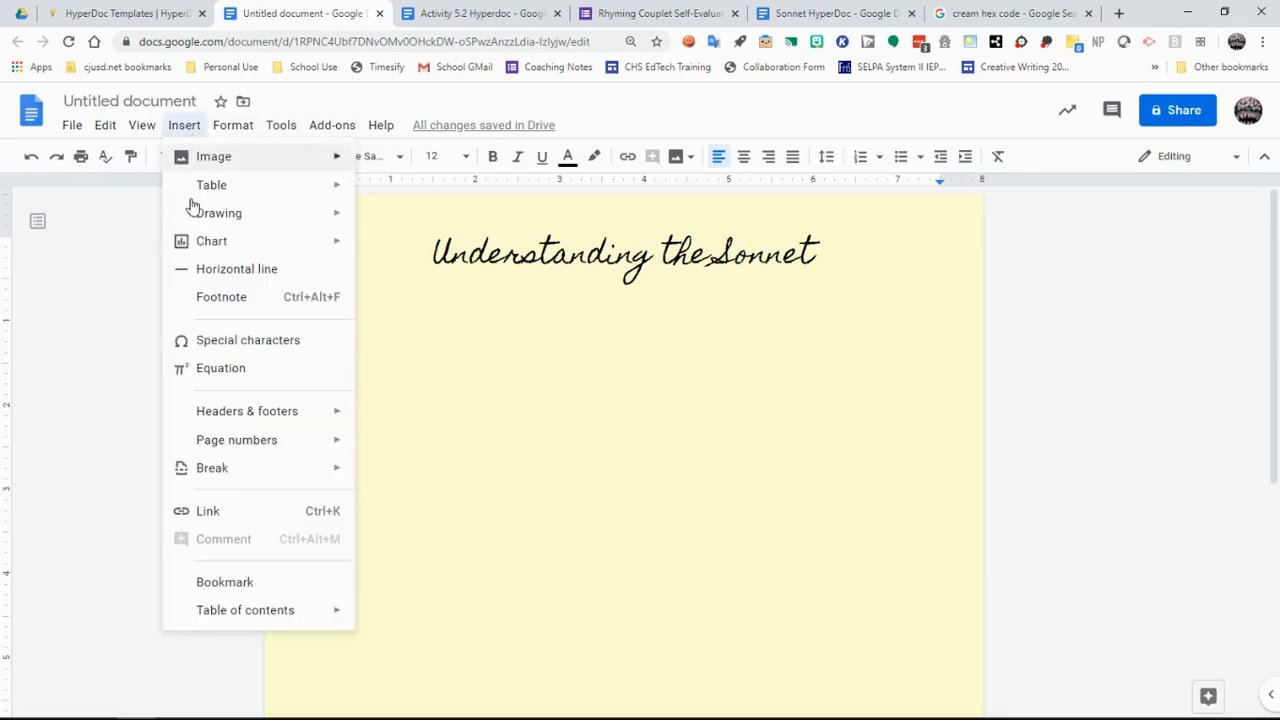
mouse_move(192, 195)
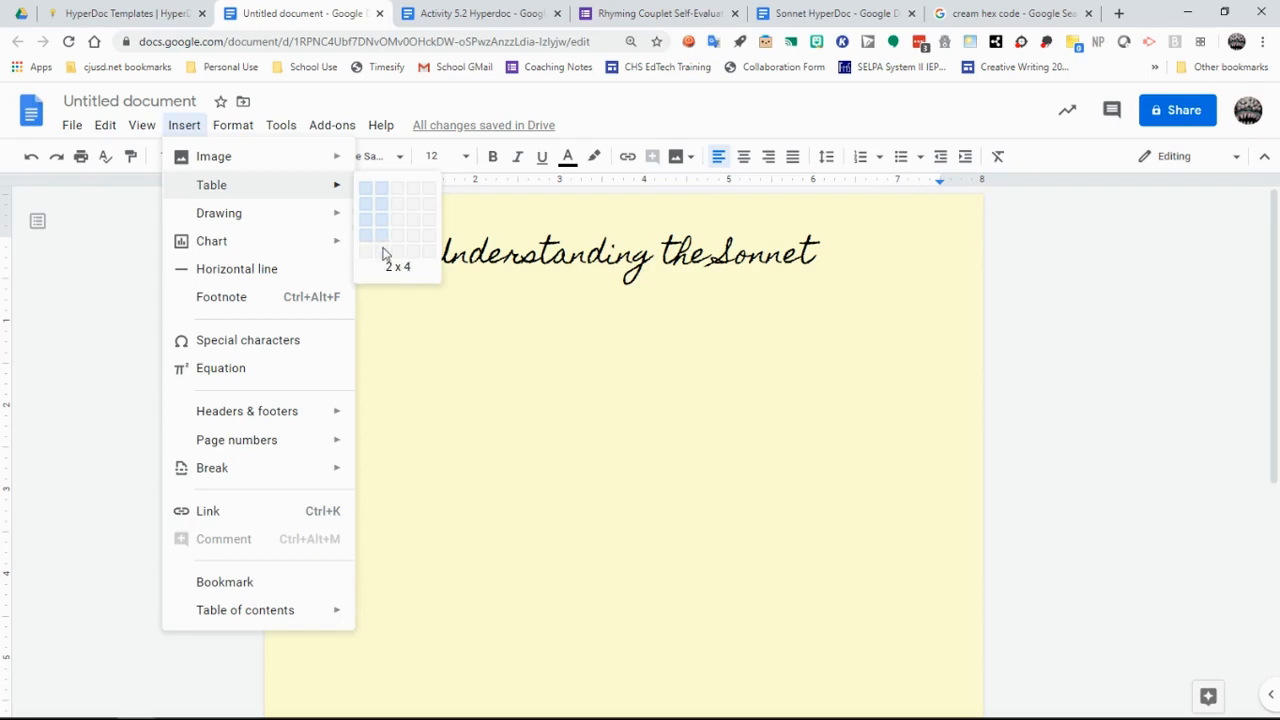
left_click(386, 284)
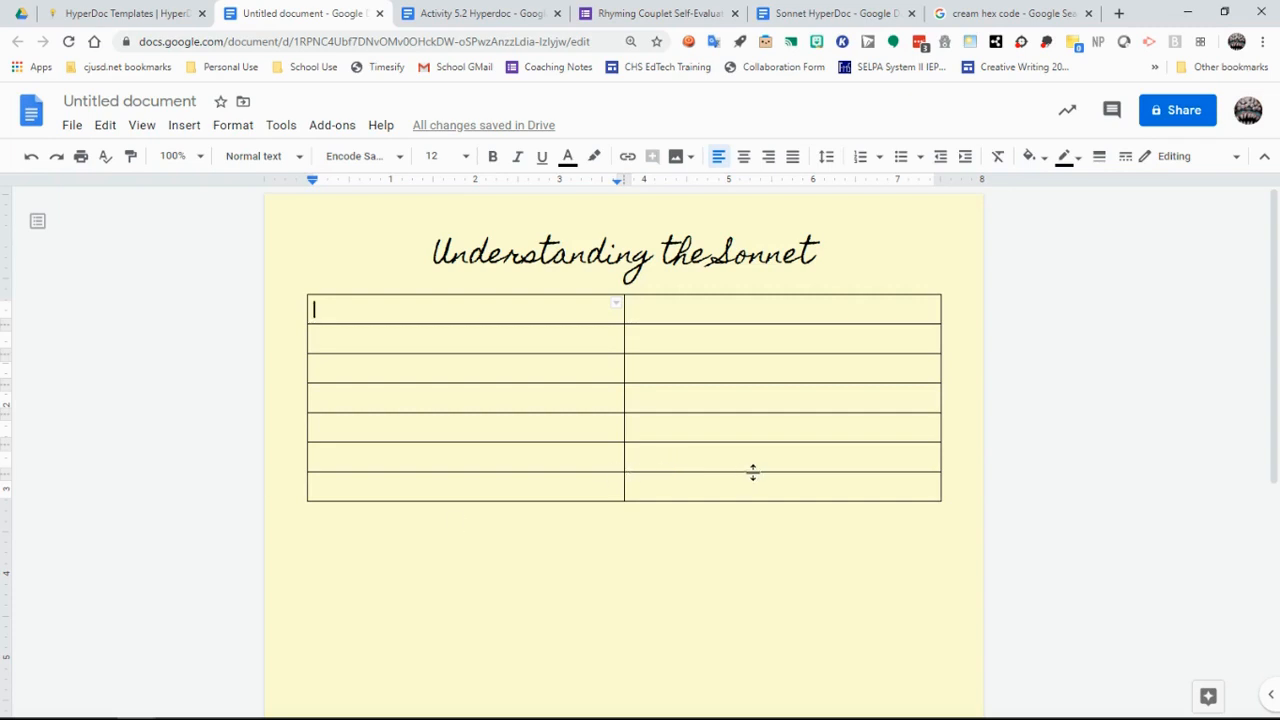
Merge the two cells of the table's first row into one cell
right_click(467, 316)
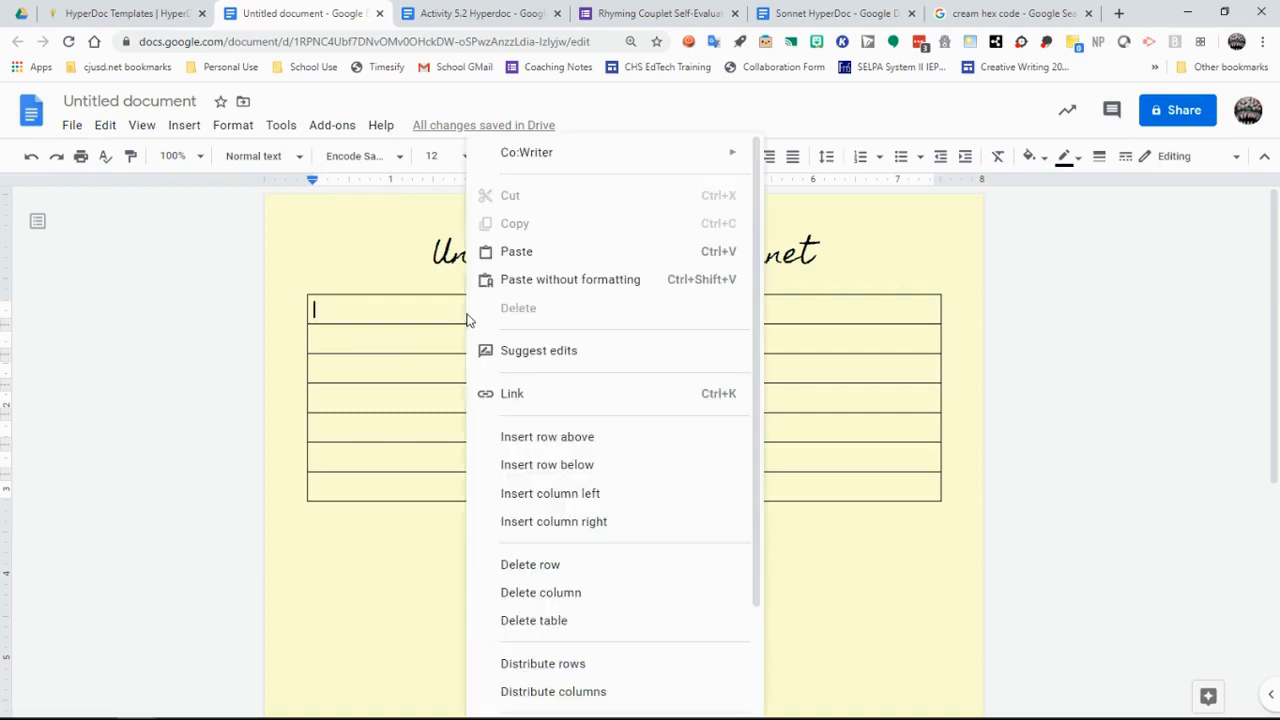
scroll(583, 614, "down", 3)
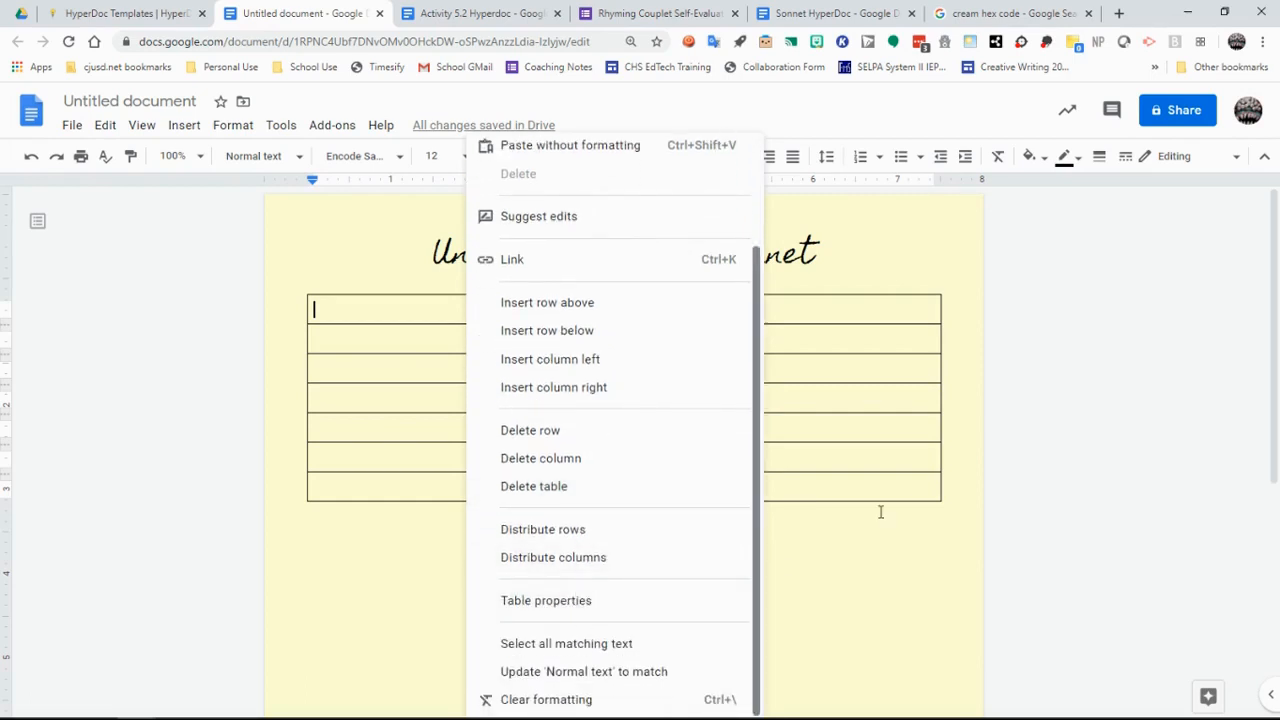
left_click(786, 303)
left_click_drag(551, 306, 714, 313)
right_click(714, 313)
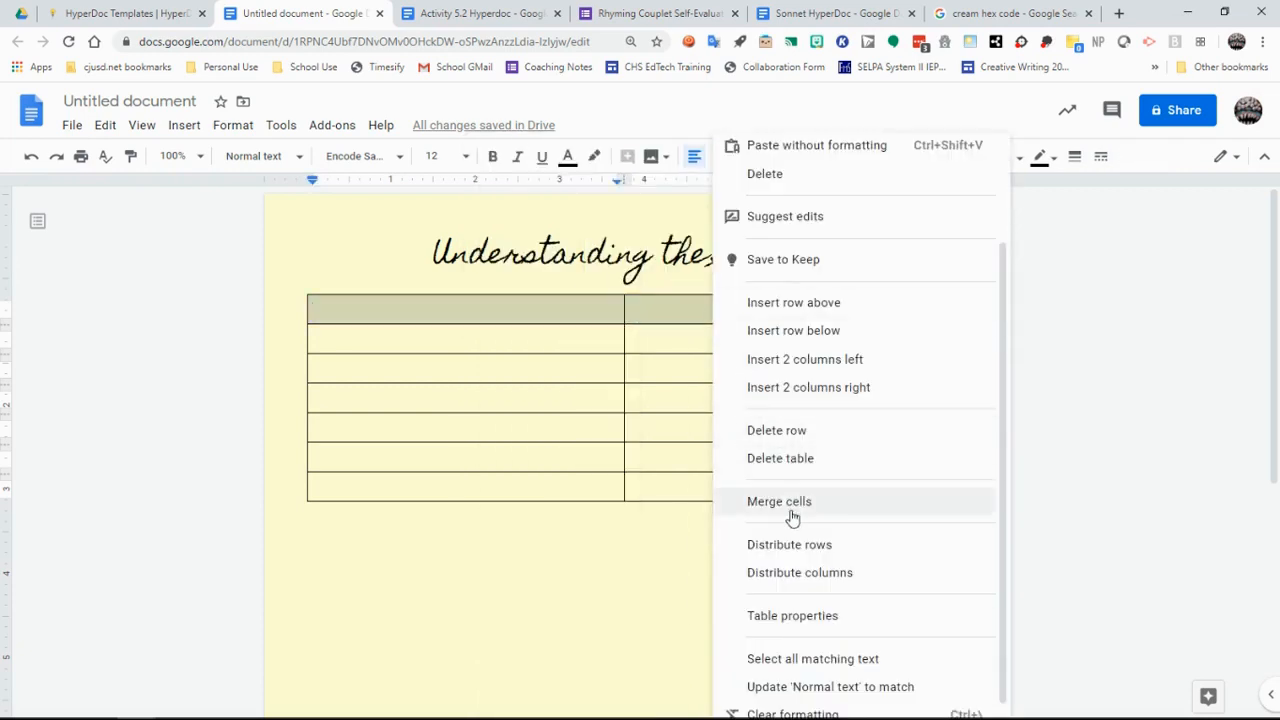
left_click(869, 503)
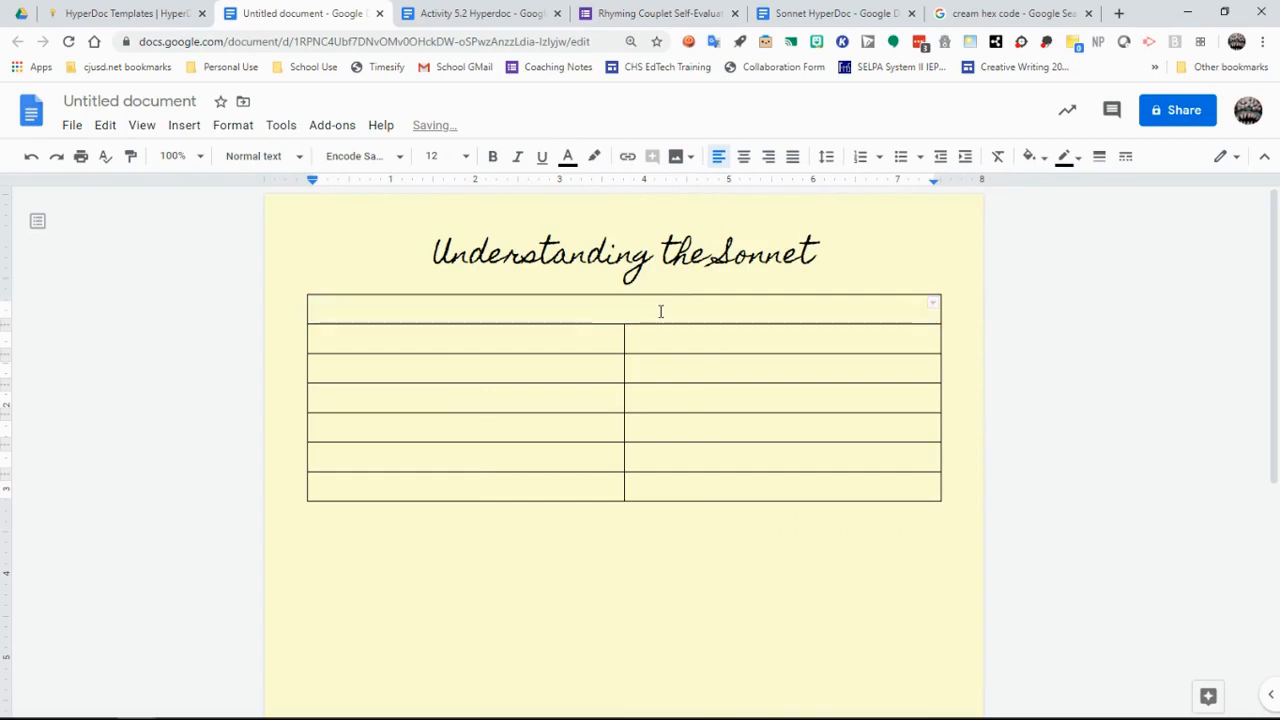
Fill the merged first row of the table with the light magenta background color
left_click(1037, 156)
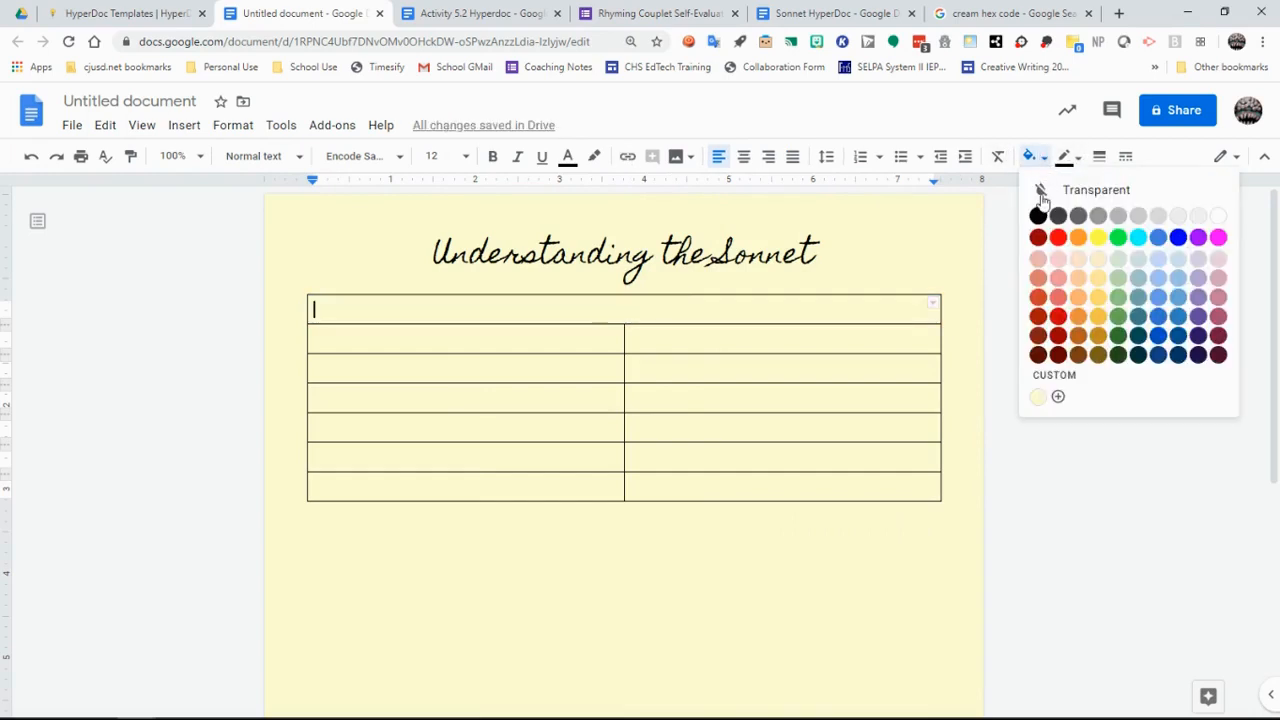
left_click(1218, 259)
triple_click(830, 314)
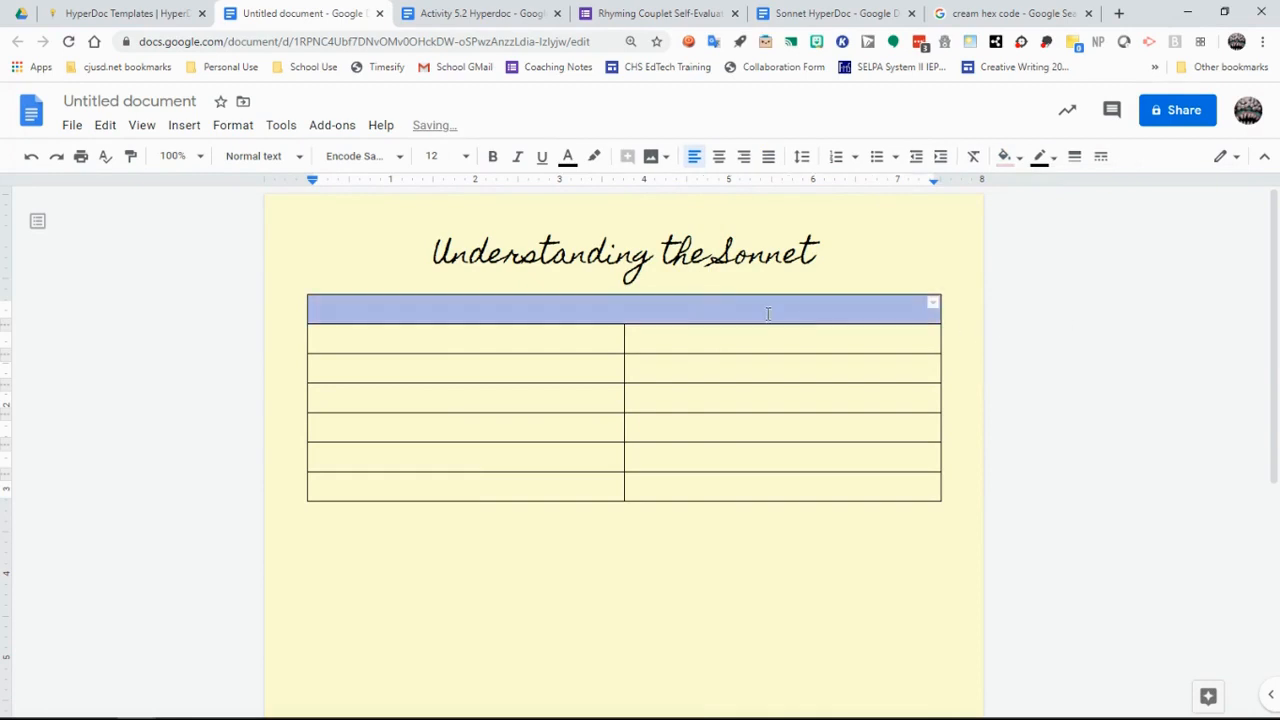
Enter the heading "Explore Part One" in the table's first row, centered in Encode Sans Condensed Bold
left_click(695, 302)
left_click(391, 157)
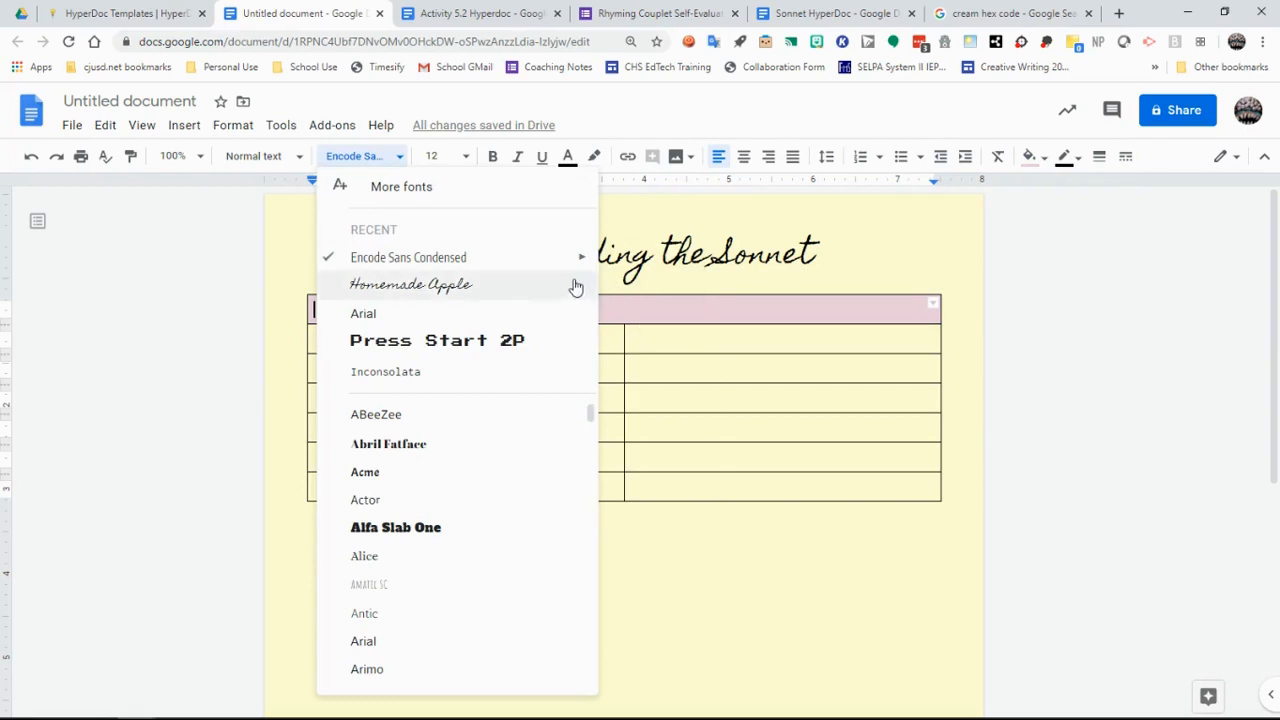
mouse_move(578, 258)
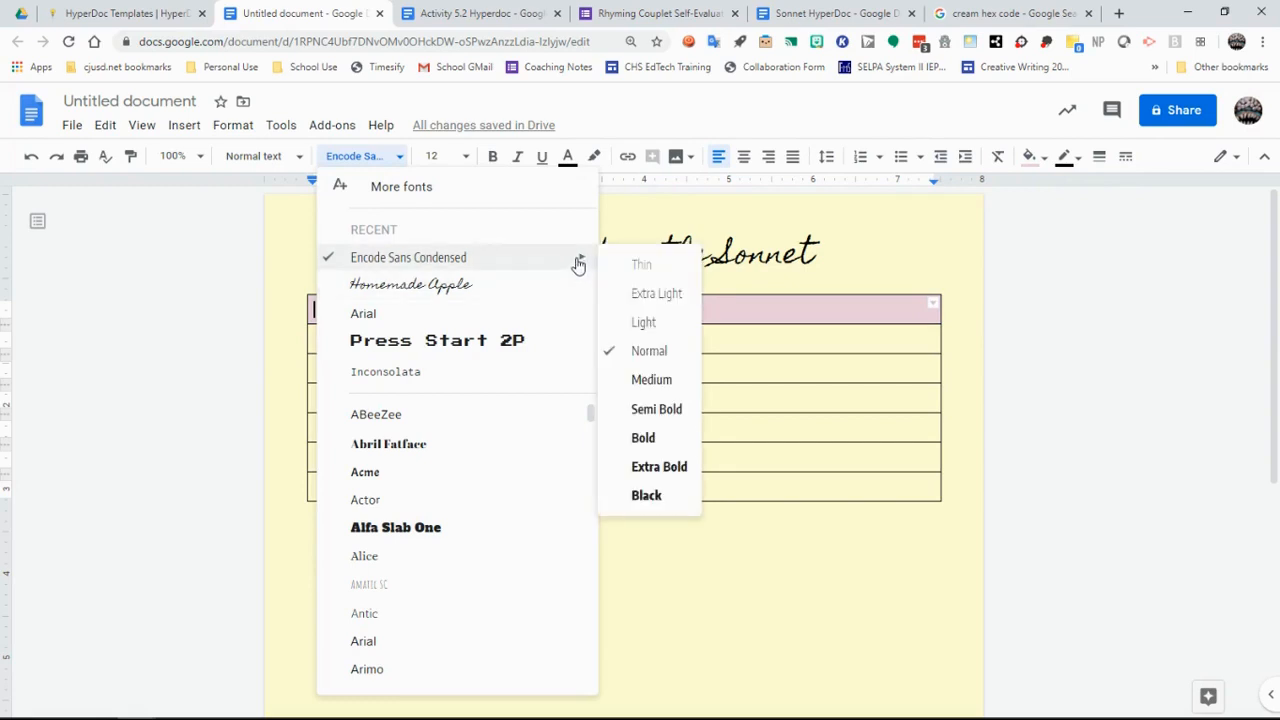
left_click(690, 438)
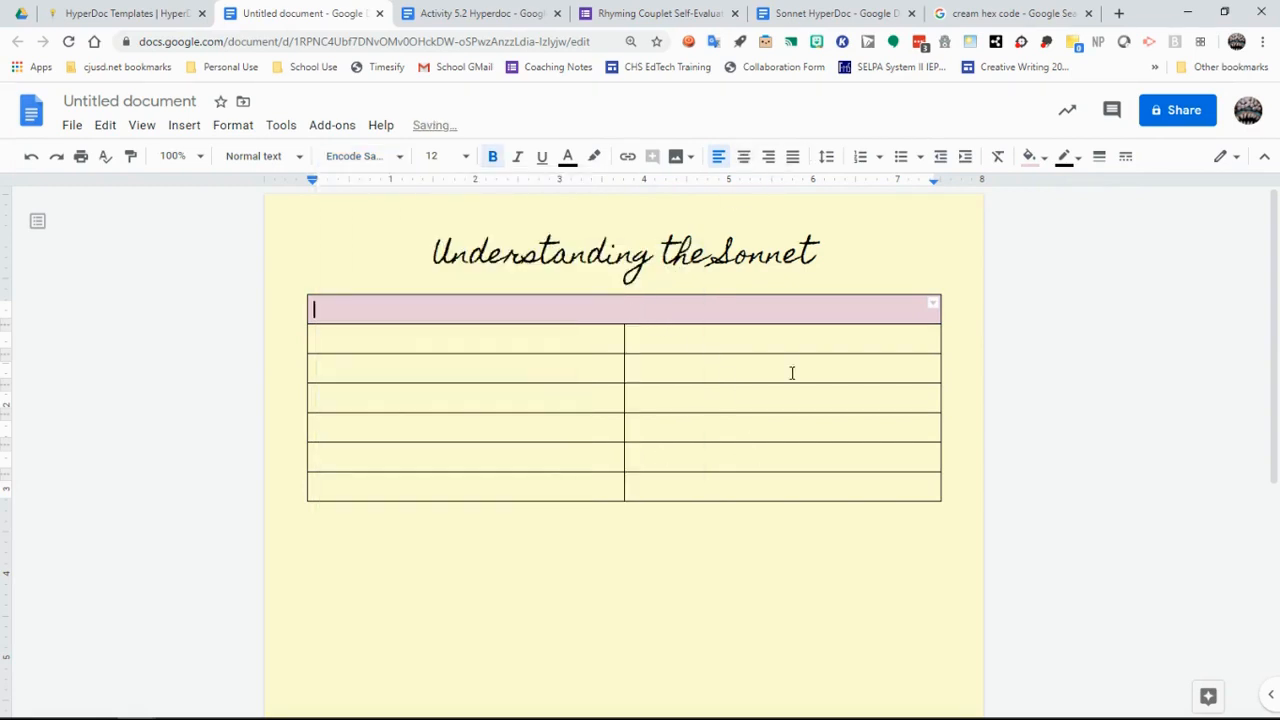
left_click(743, 157)
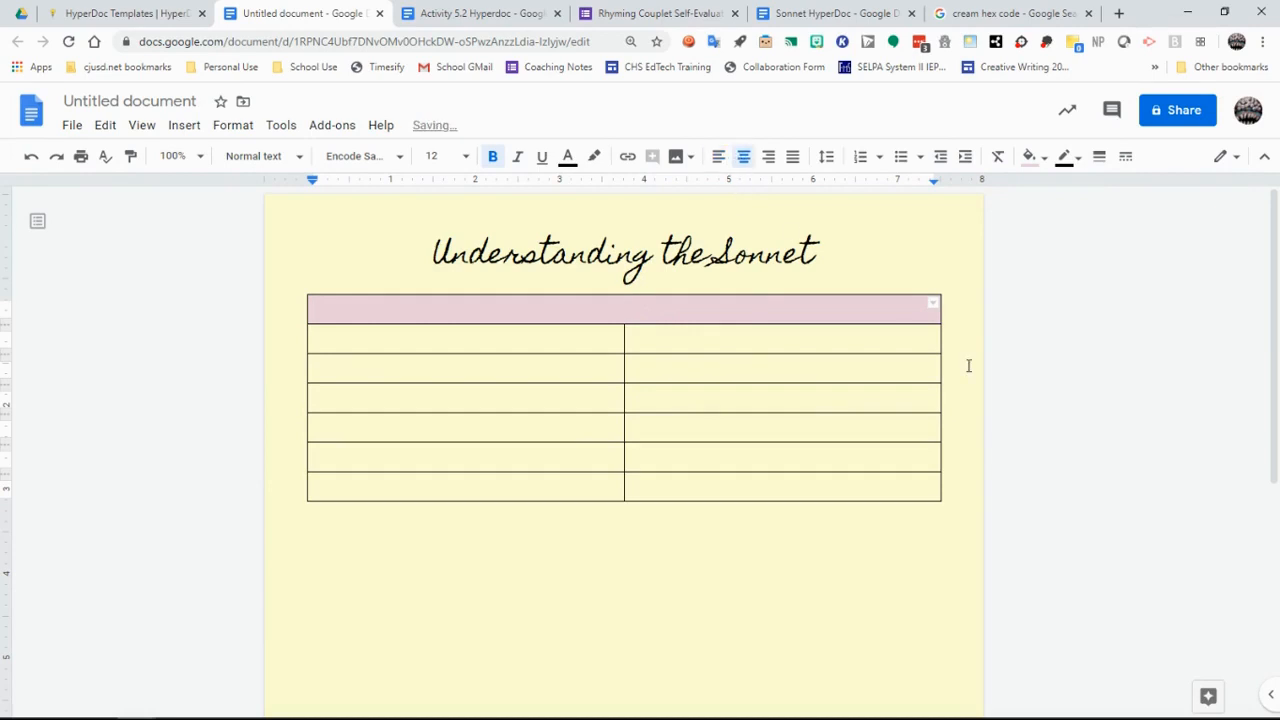
type("Explore Part One")
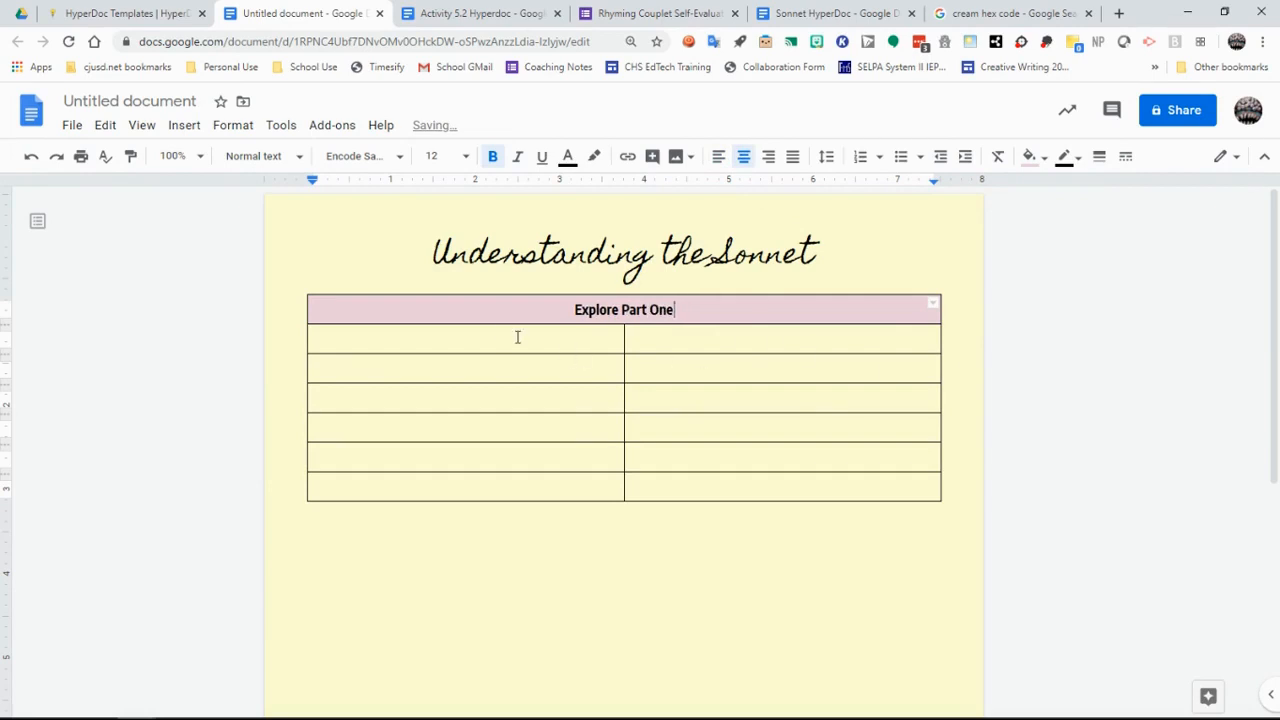
Merge the two cells of the table's second row into one cell
left_click_drag(510, 338, 686, 338)
right_click(686, 340)
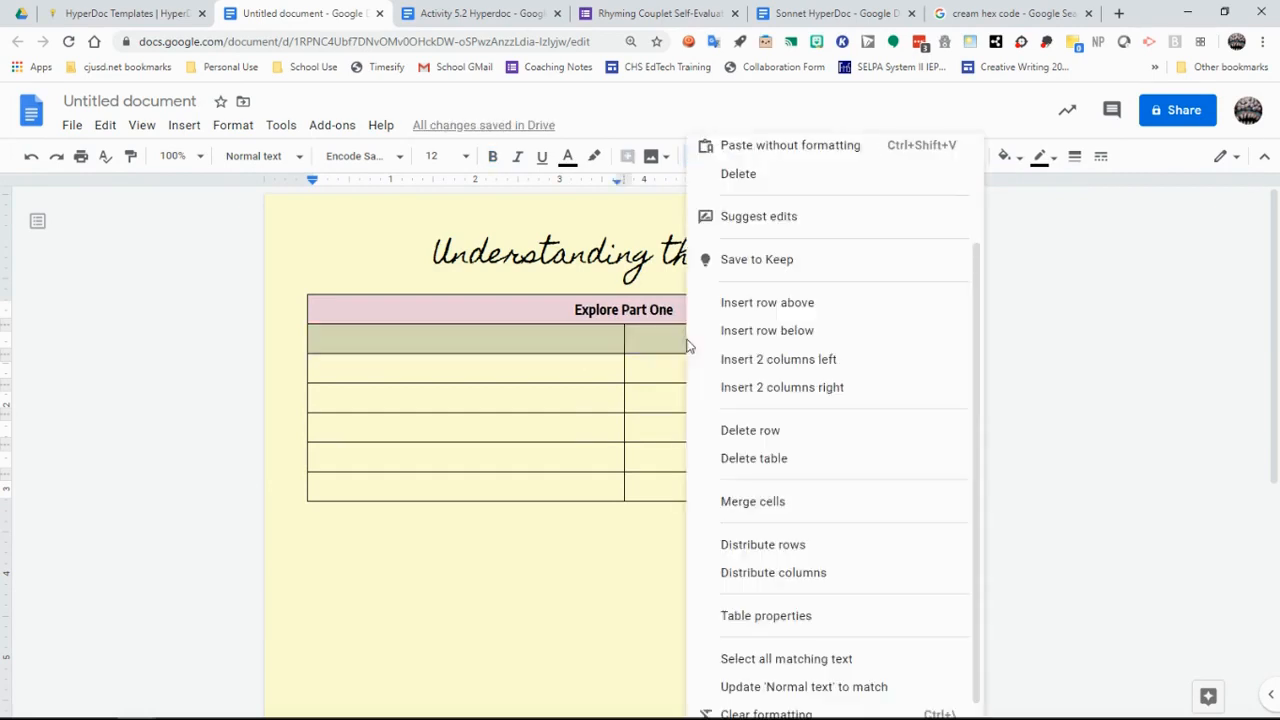
left_click(805, 503)
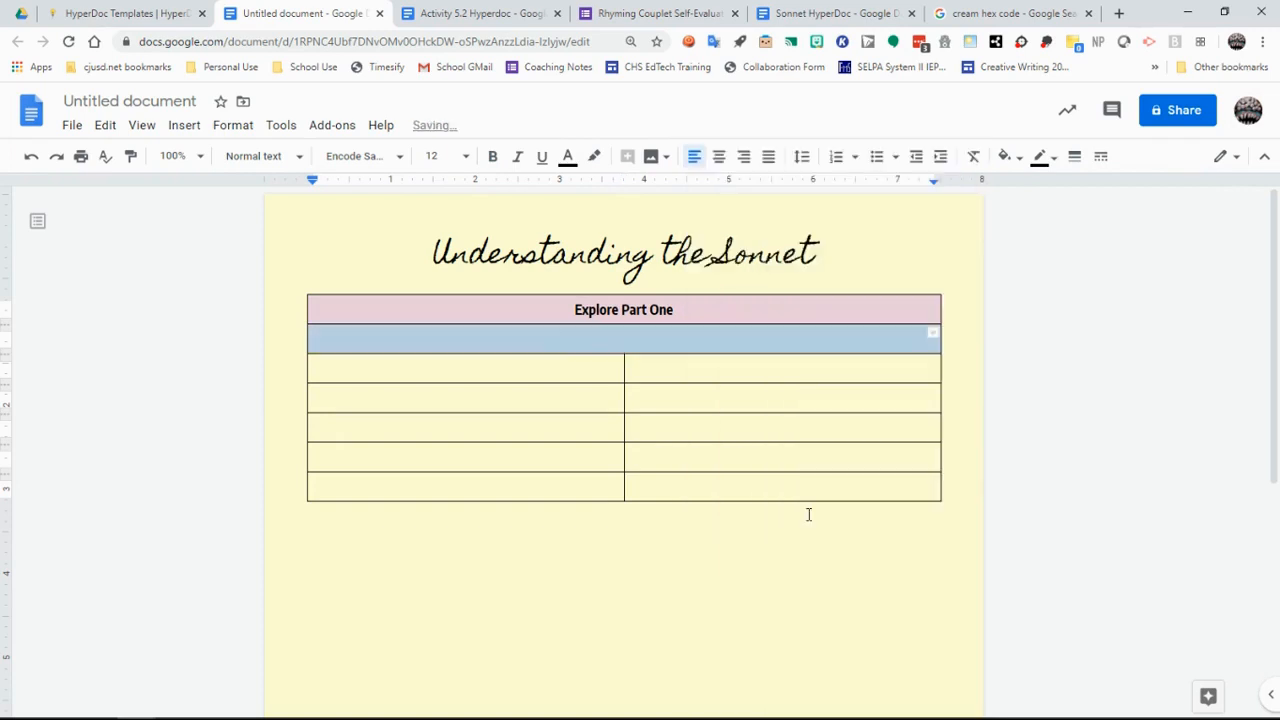
Give all table cells below the "Explore Part One" row a white background
left_click(574, 343)
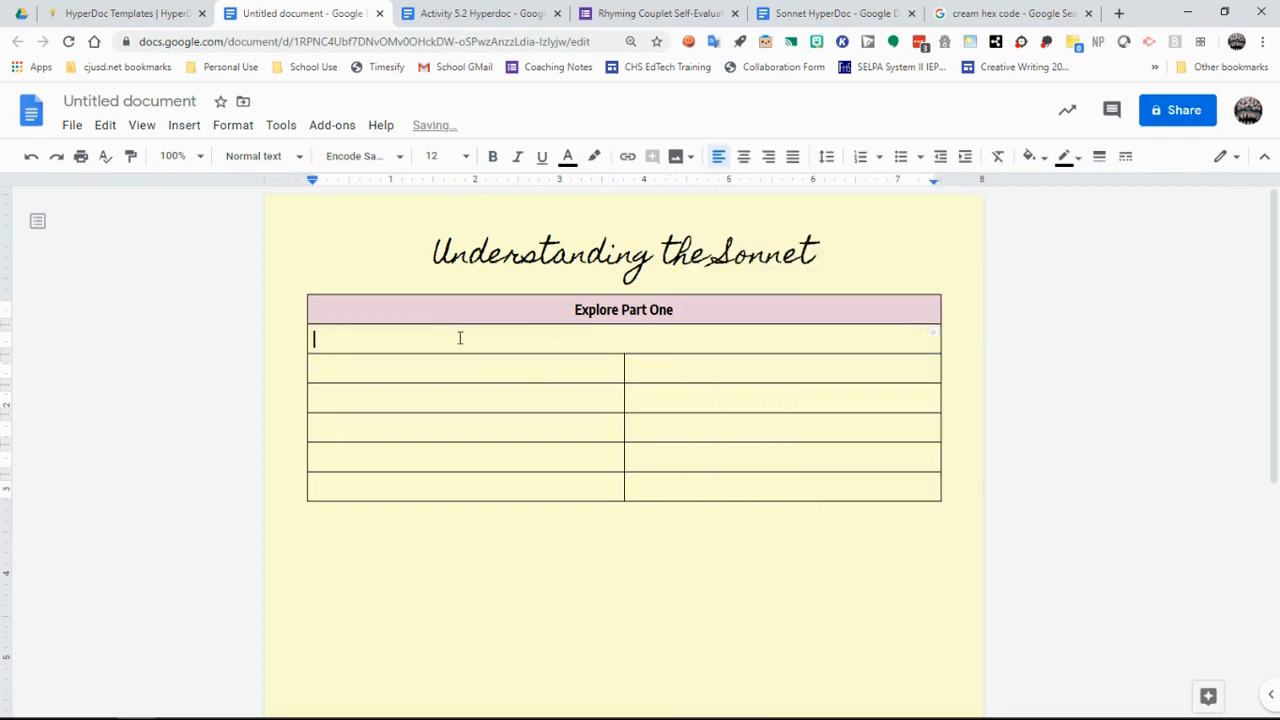
left_click(700, 494, "shift")
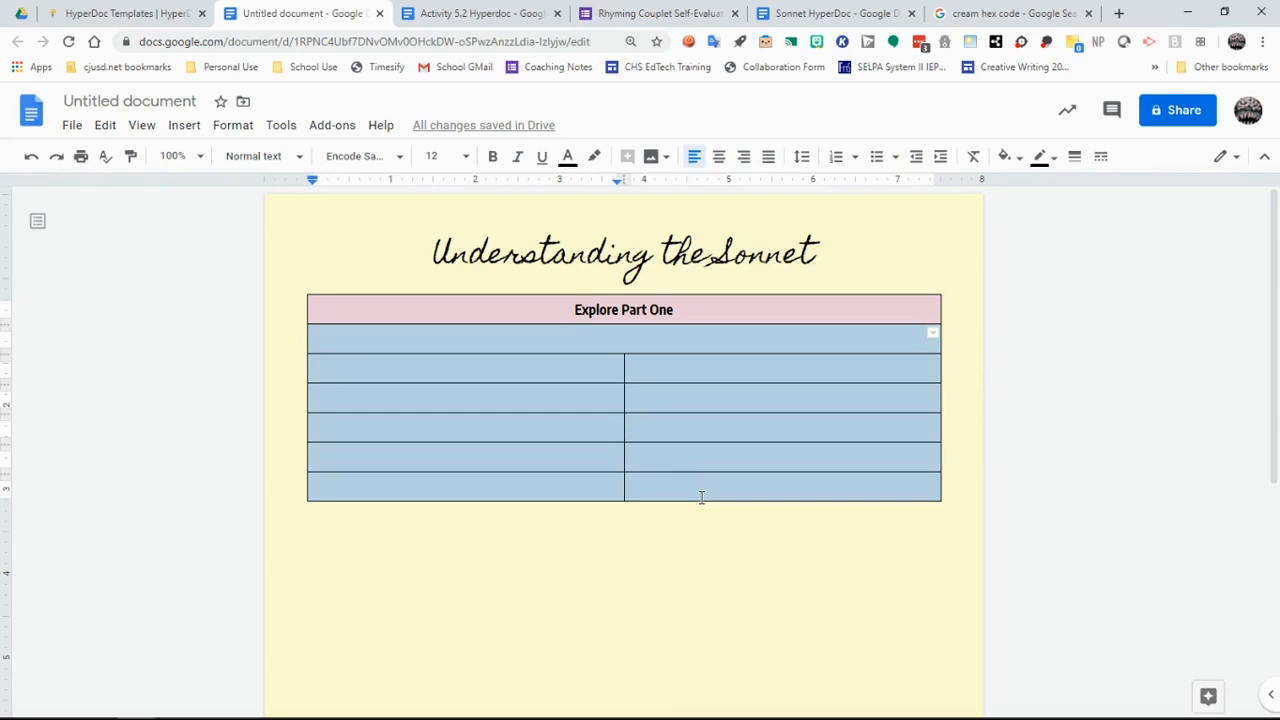
left_click(1008, 157)
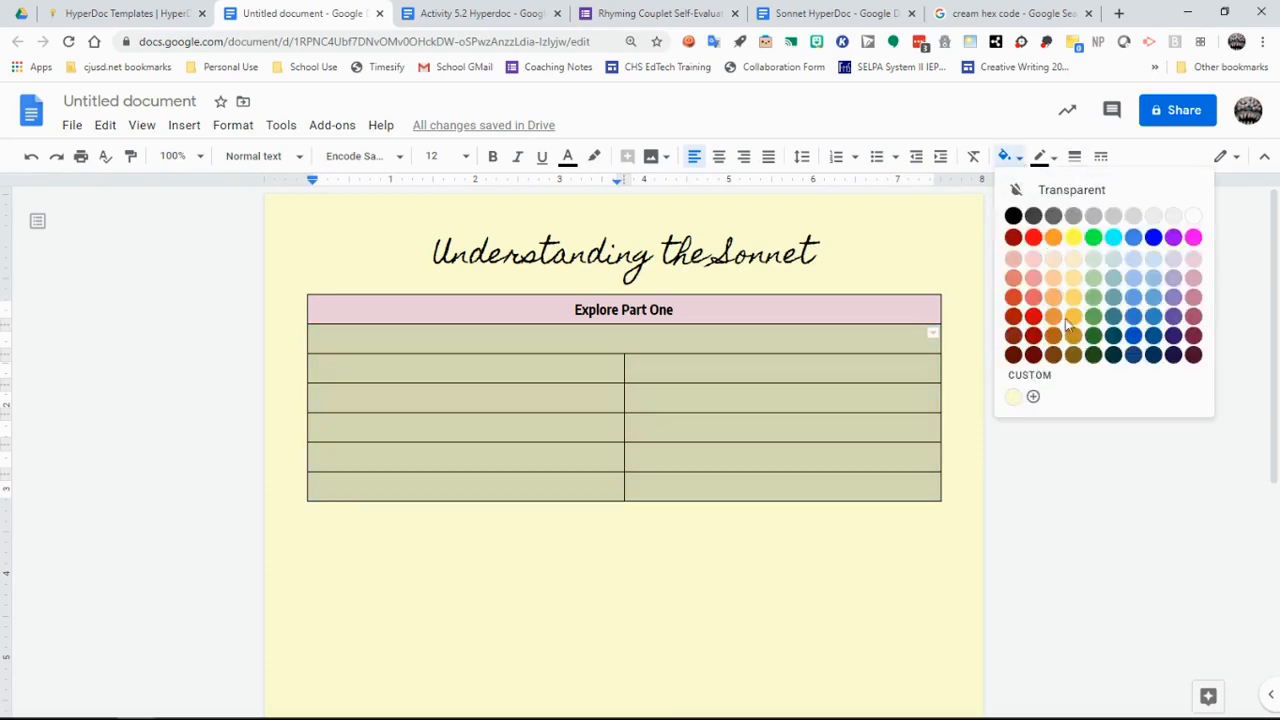
left_click(1193, 216)
Enter "Directions:" in the merged second row using Encode Sans Condensed Semi Bold
left_click(479, 339)
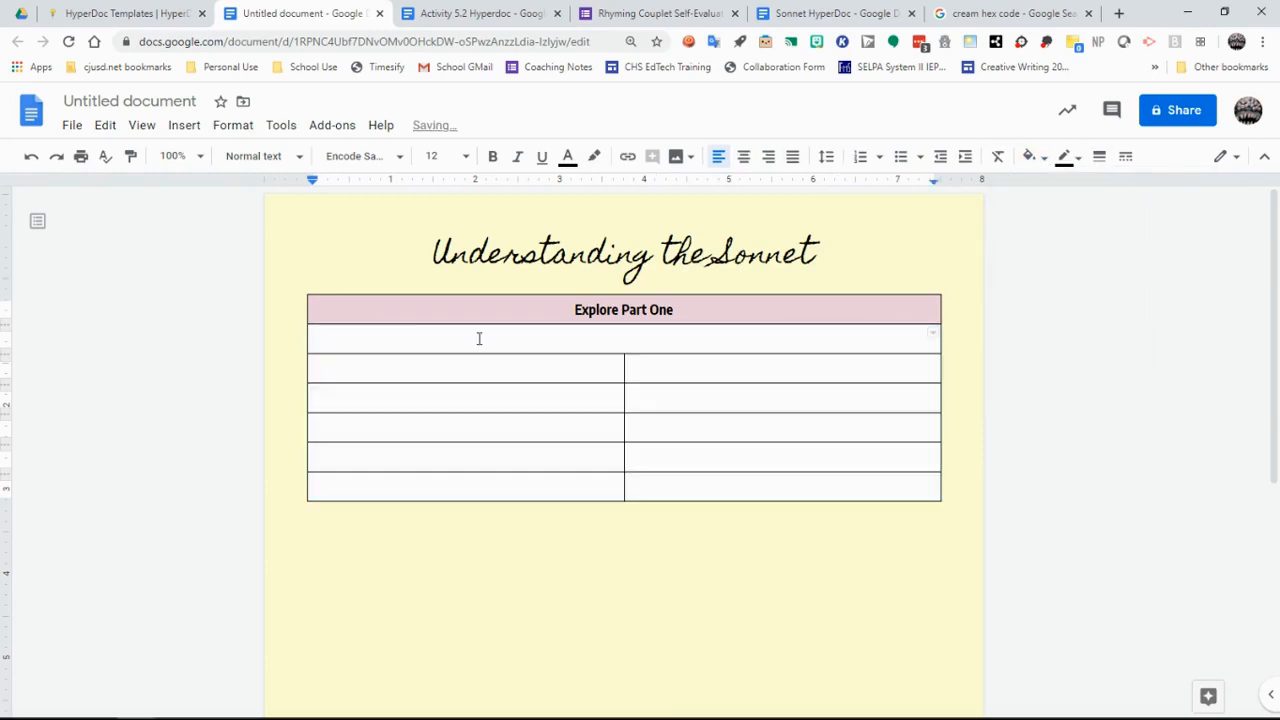
right_click(457, 340)
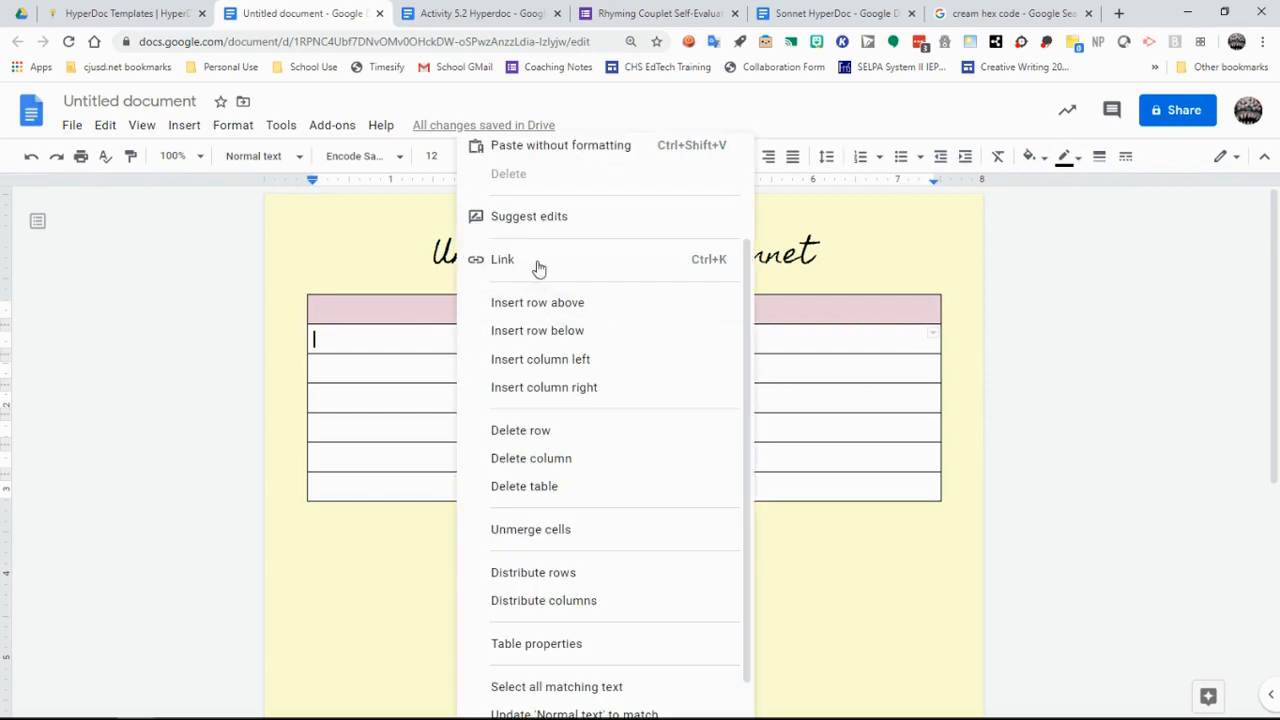
left_click(368, 168)
left_click(368, 163)
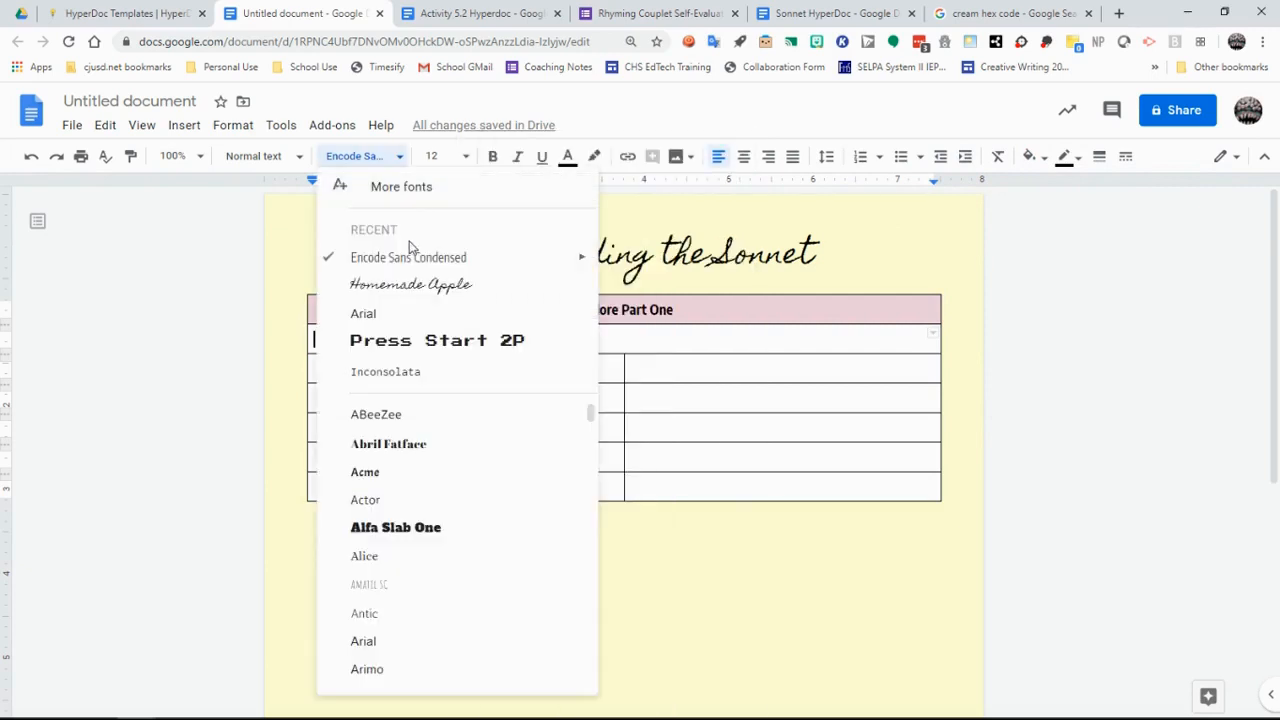
mouse_move(586, 256)
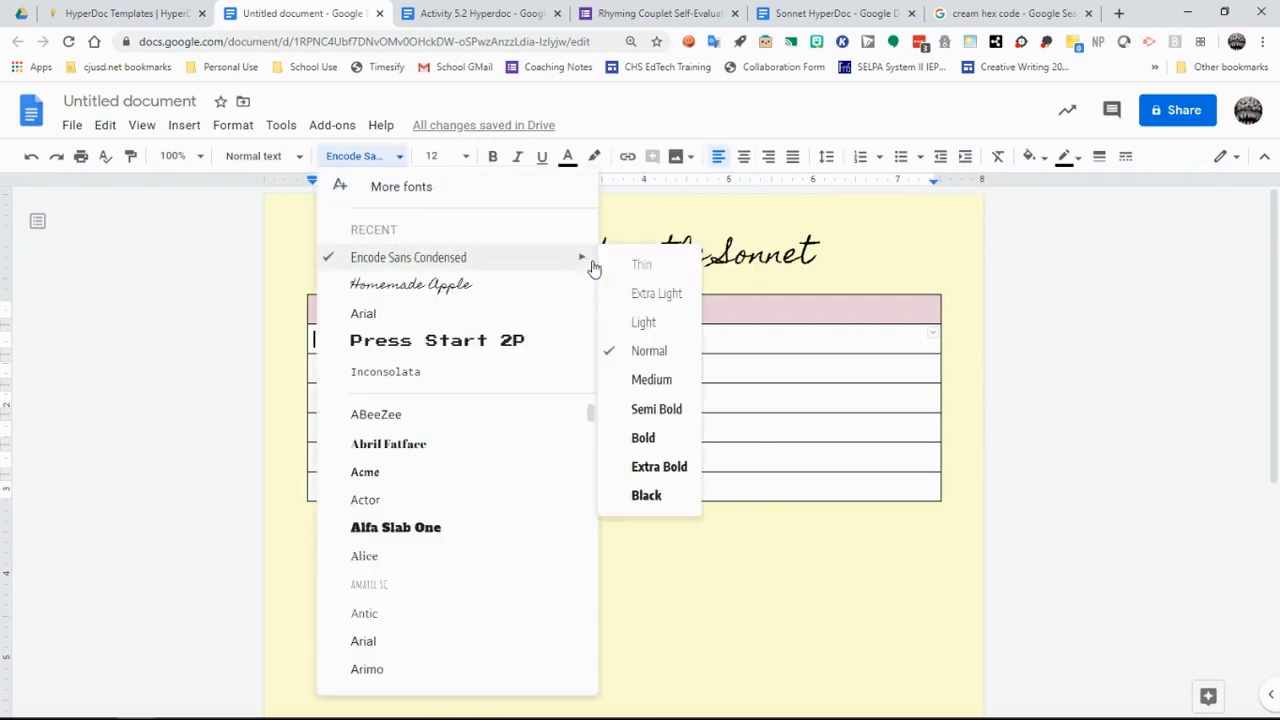
left_click(652, 412)
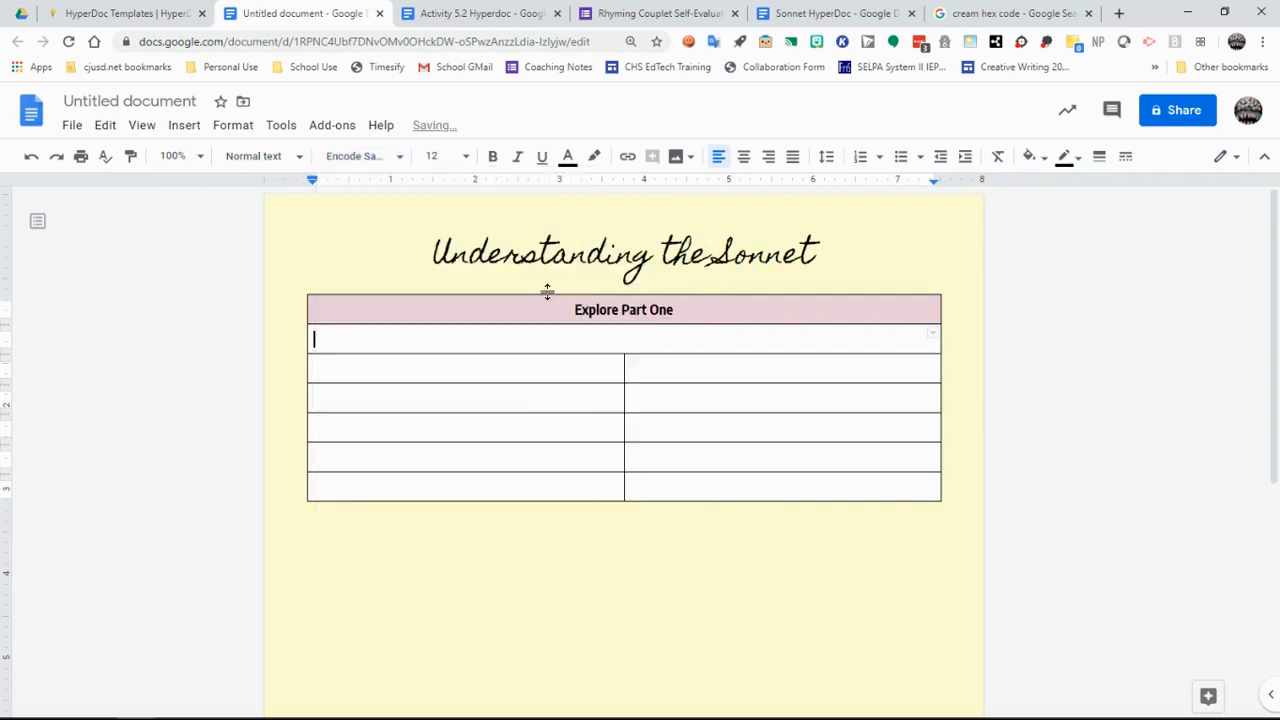
type("Directions:")
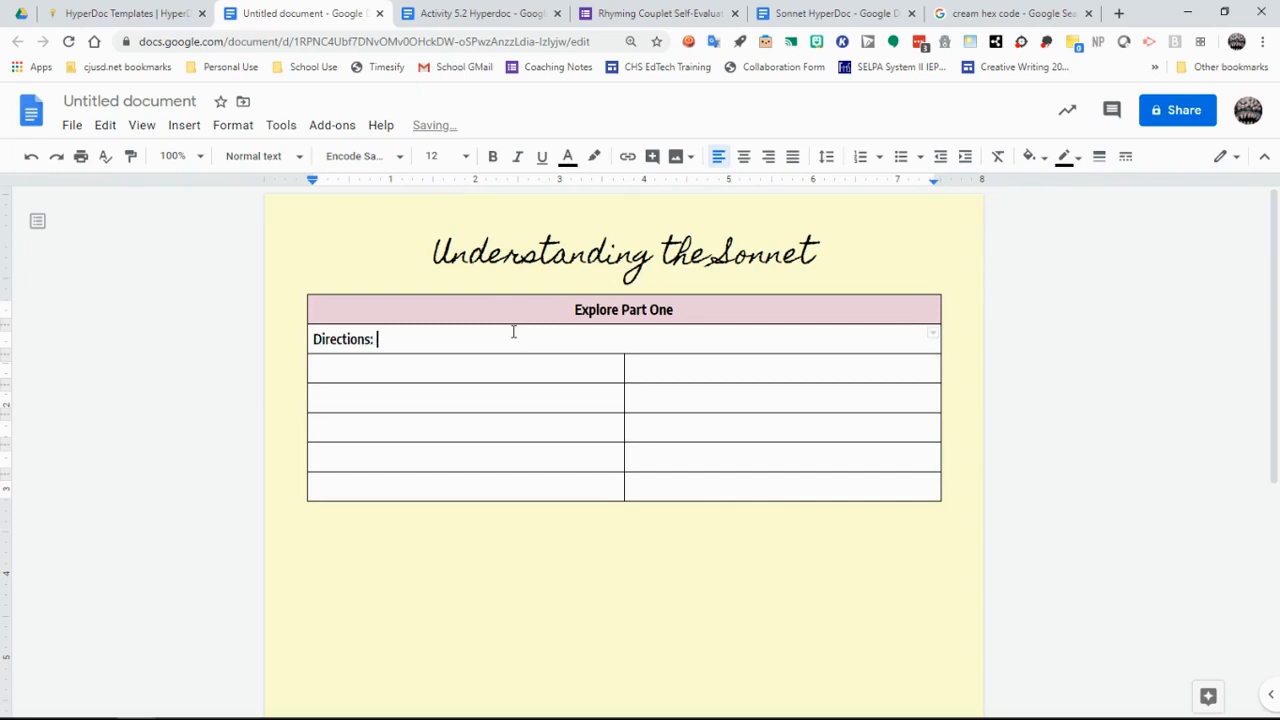
Merge the five left-column cells below the "Directions:" row into one tall cell
left_click(522, 370)
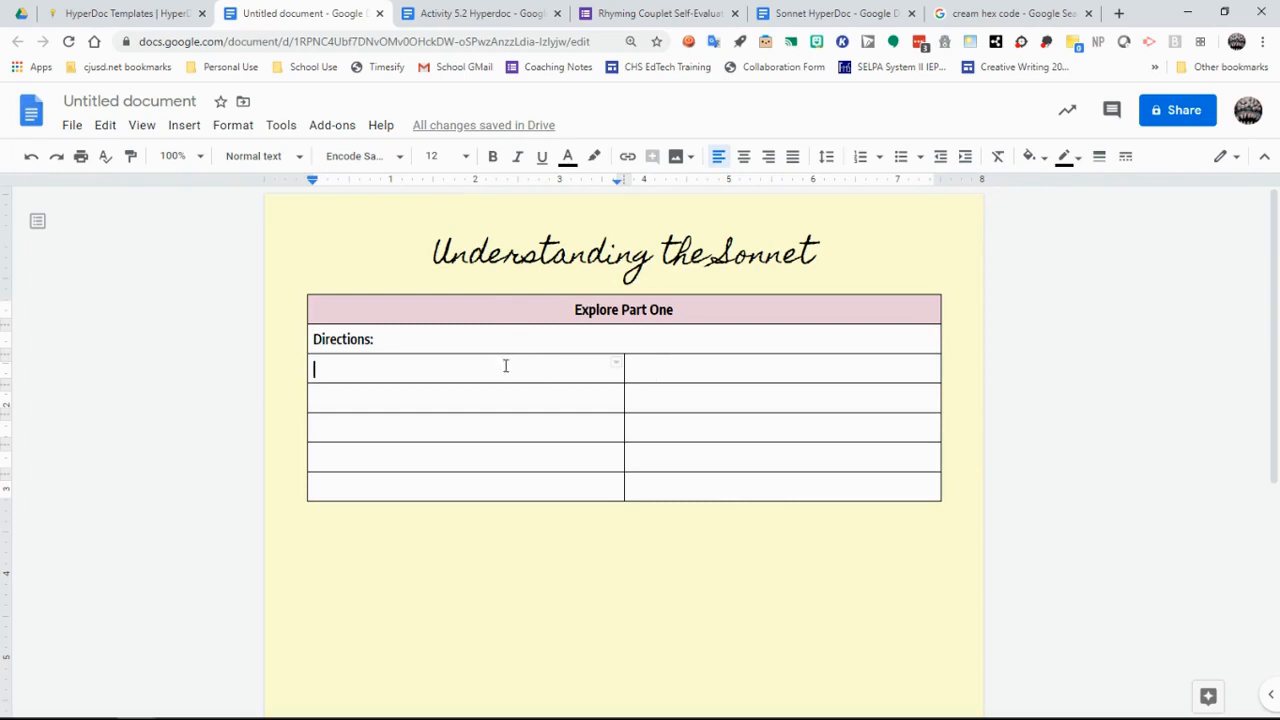
left_click_drag(505, 366, 505, 486)
right_click(456, 370)
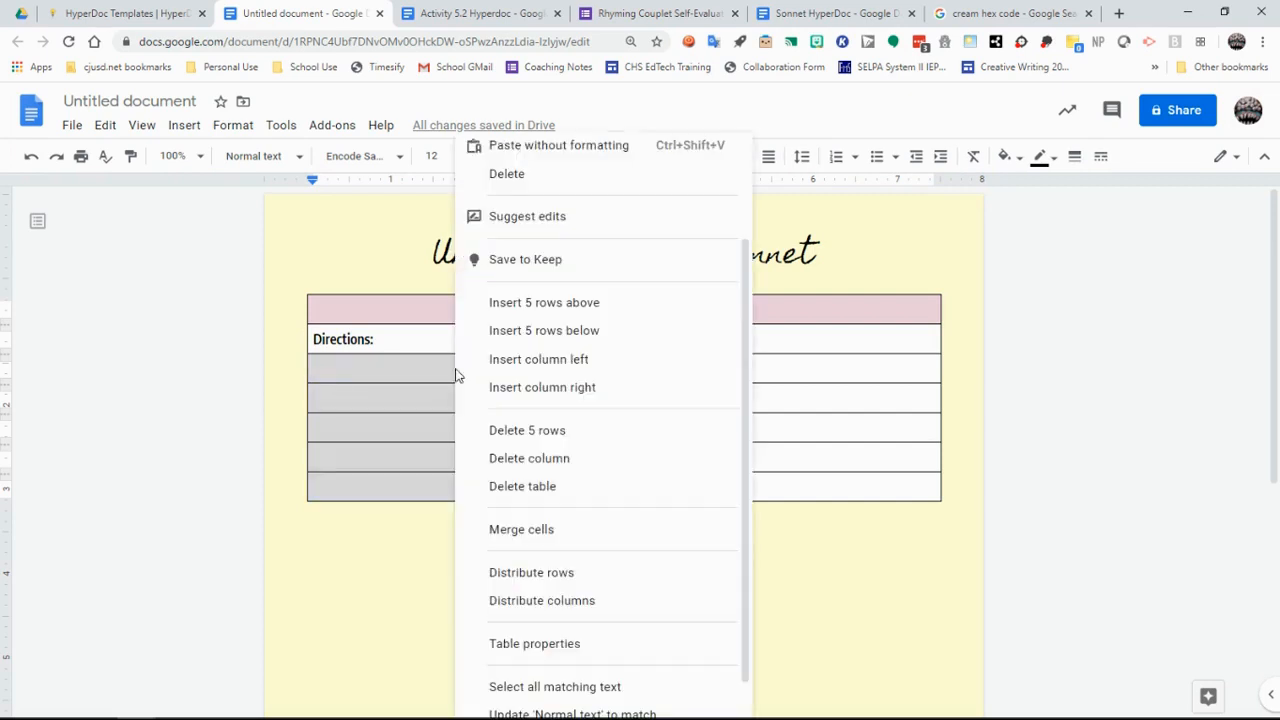
left_click(500, 529)
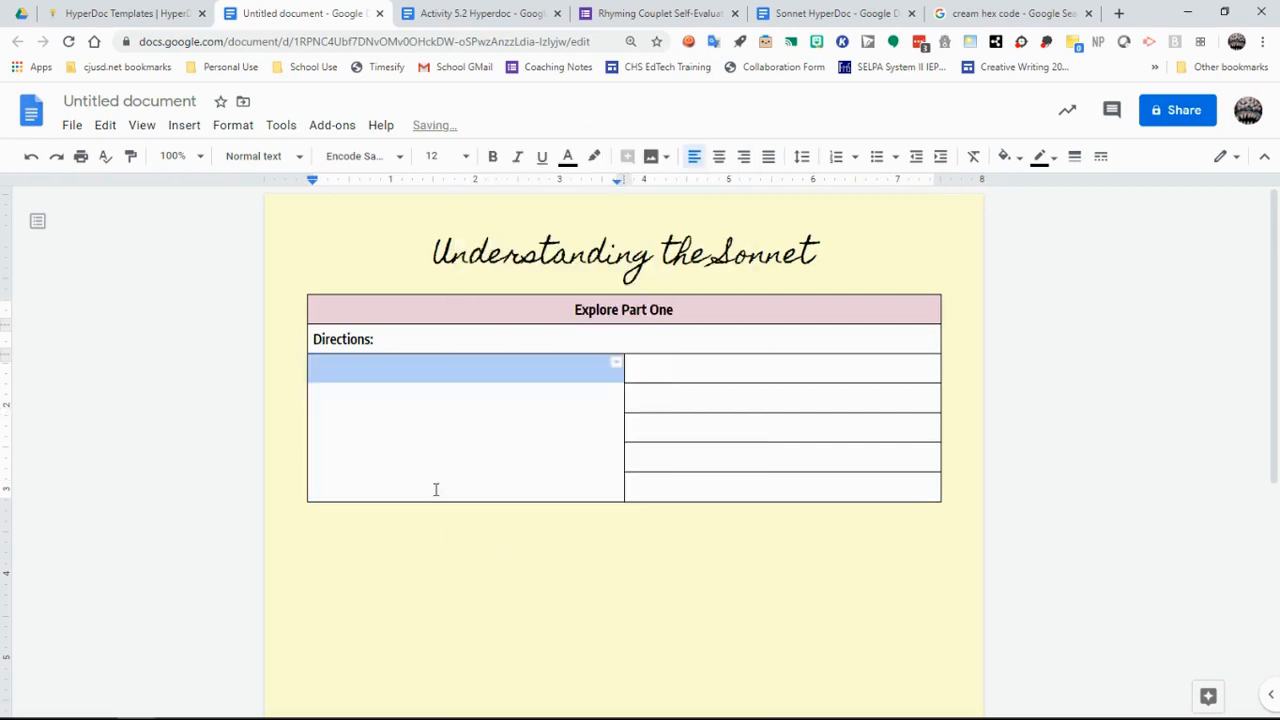
Paste the copied image of "Shall I compare thee to a summer's day? (Sonnet 18)" into the merged left-column cell
left_click(436, 489)
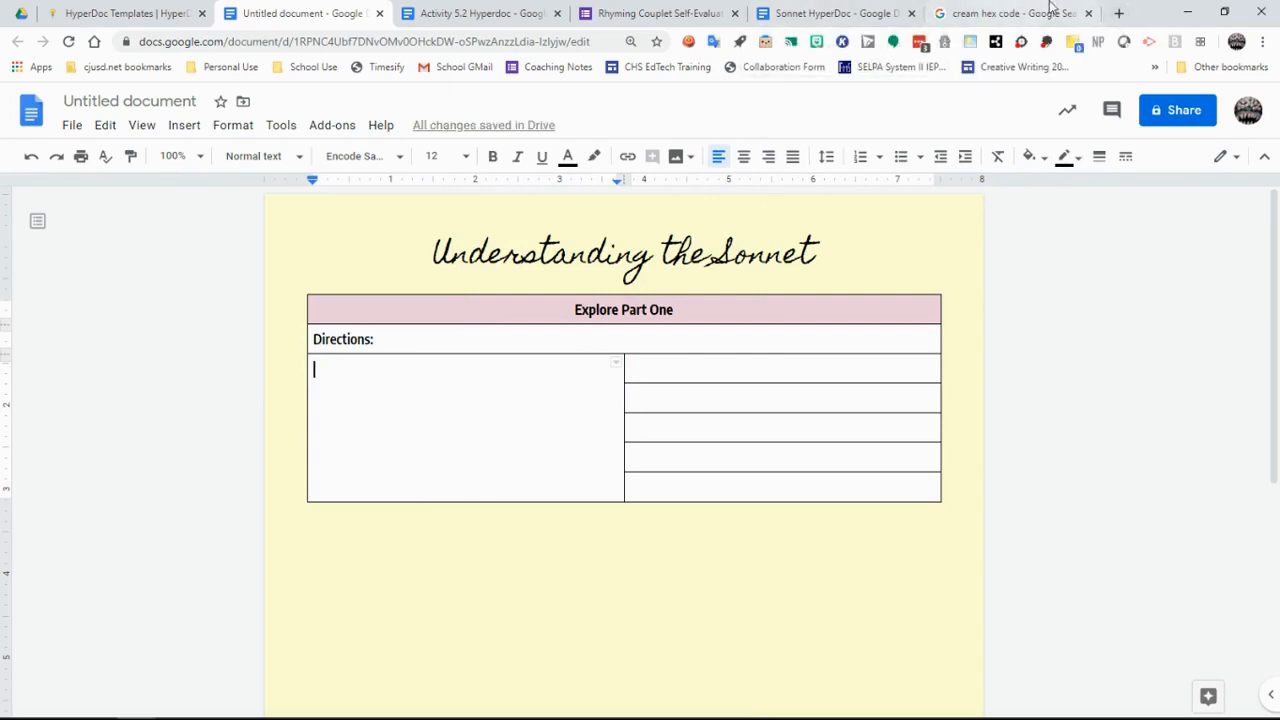
right_click(387, 379)
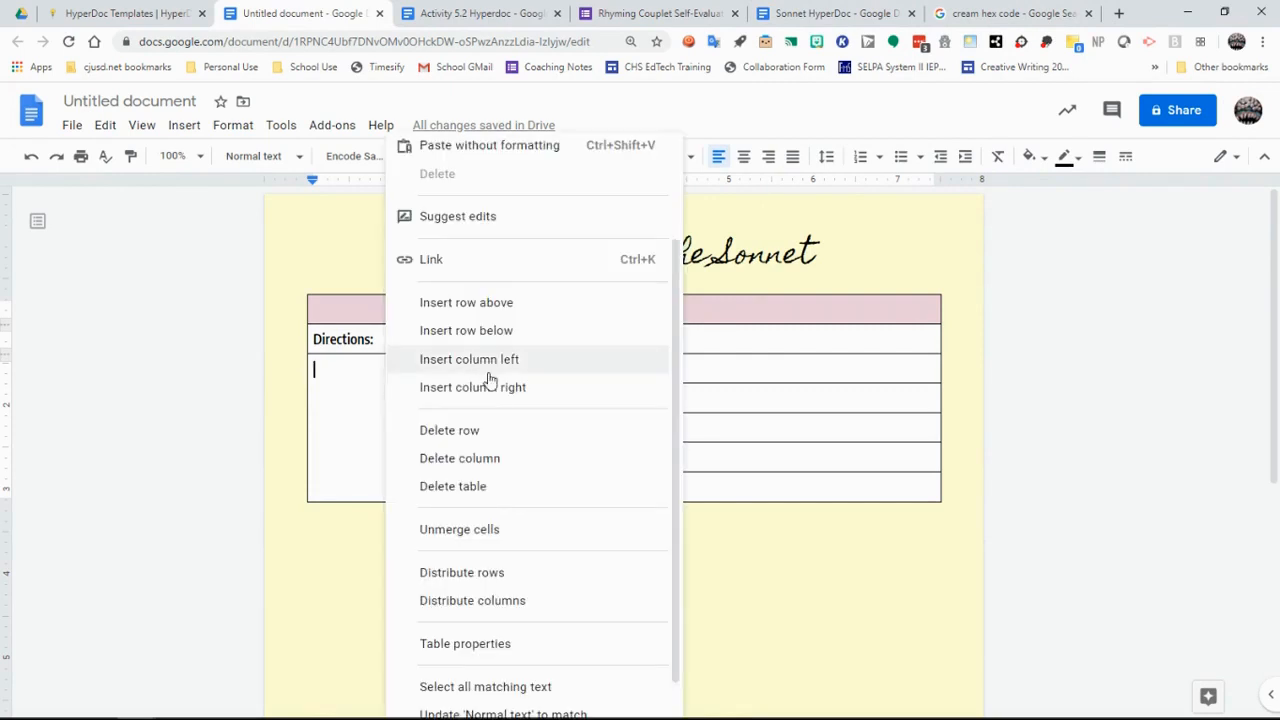
scroll(486, 376, "up", 3)
left_click(477, 259)
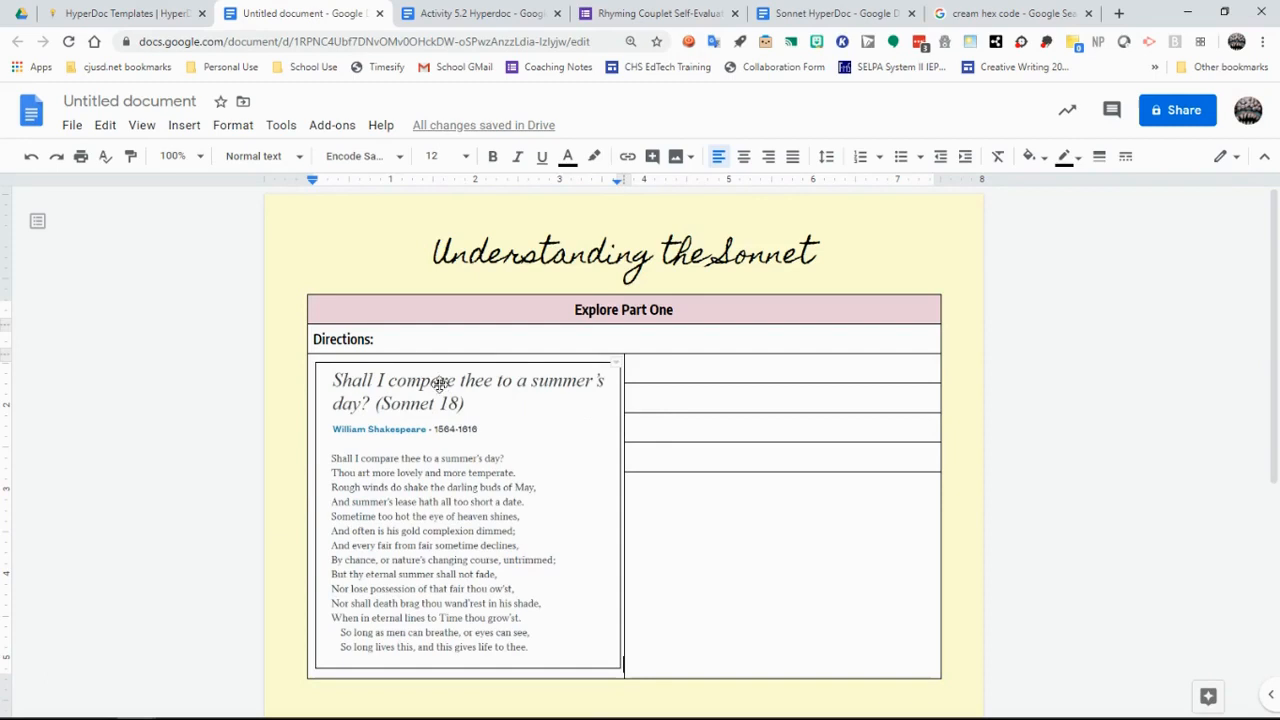
Center the Sonnet 18 image horizontally in its table cell
left_click(664, 364)
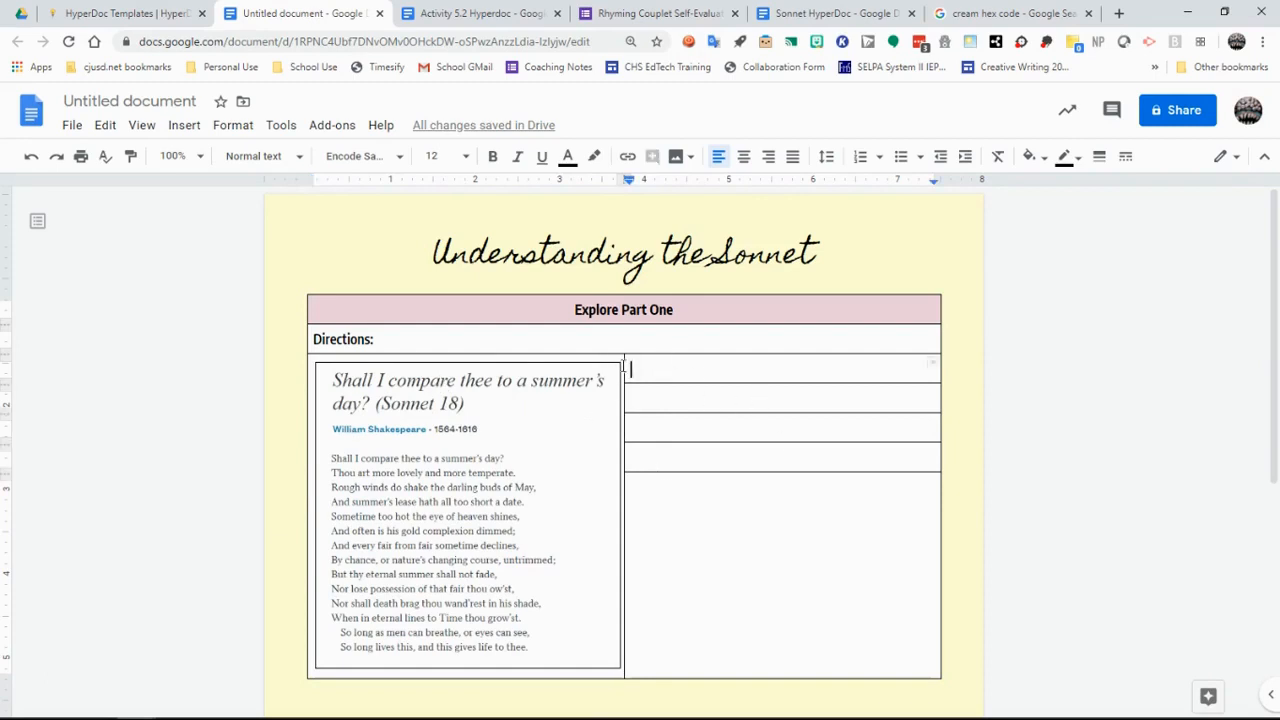
left_click(434, 403)
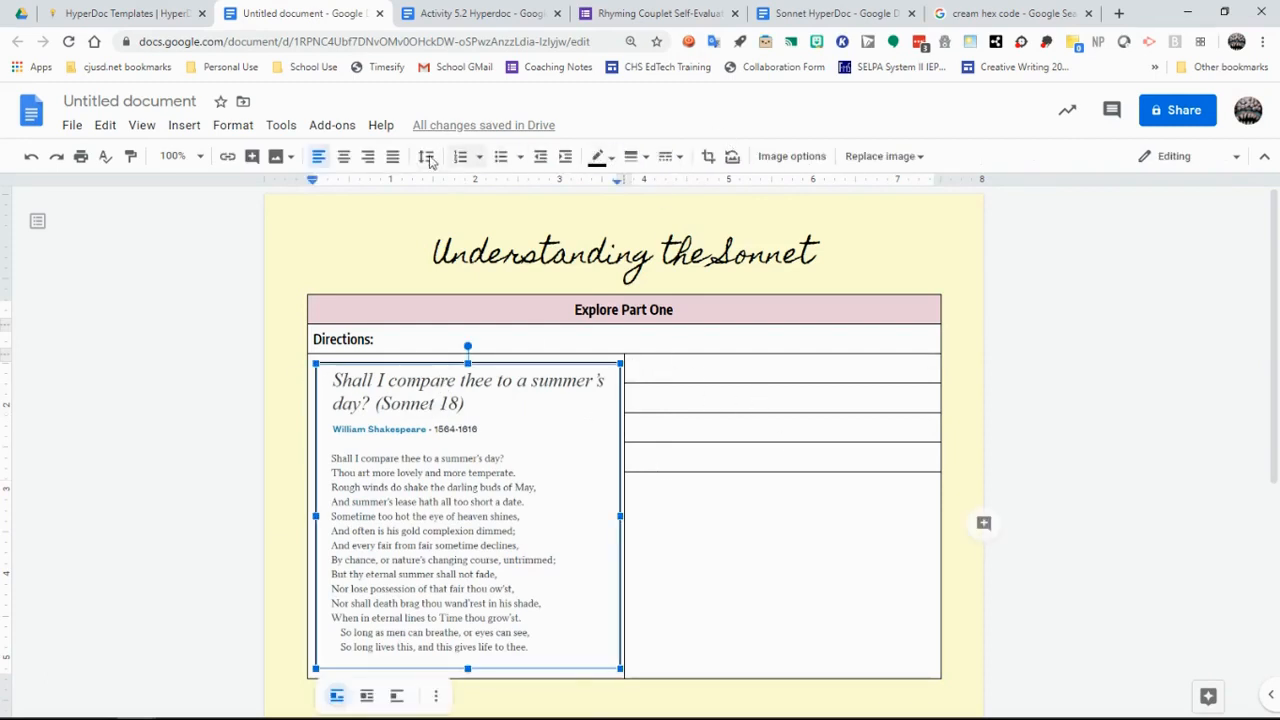
left_click(343, 156)
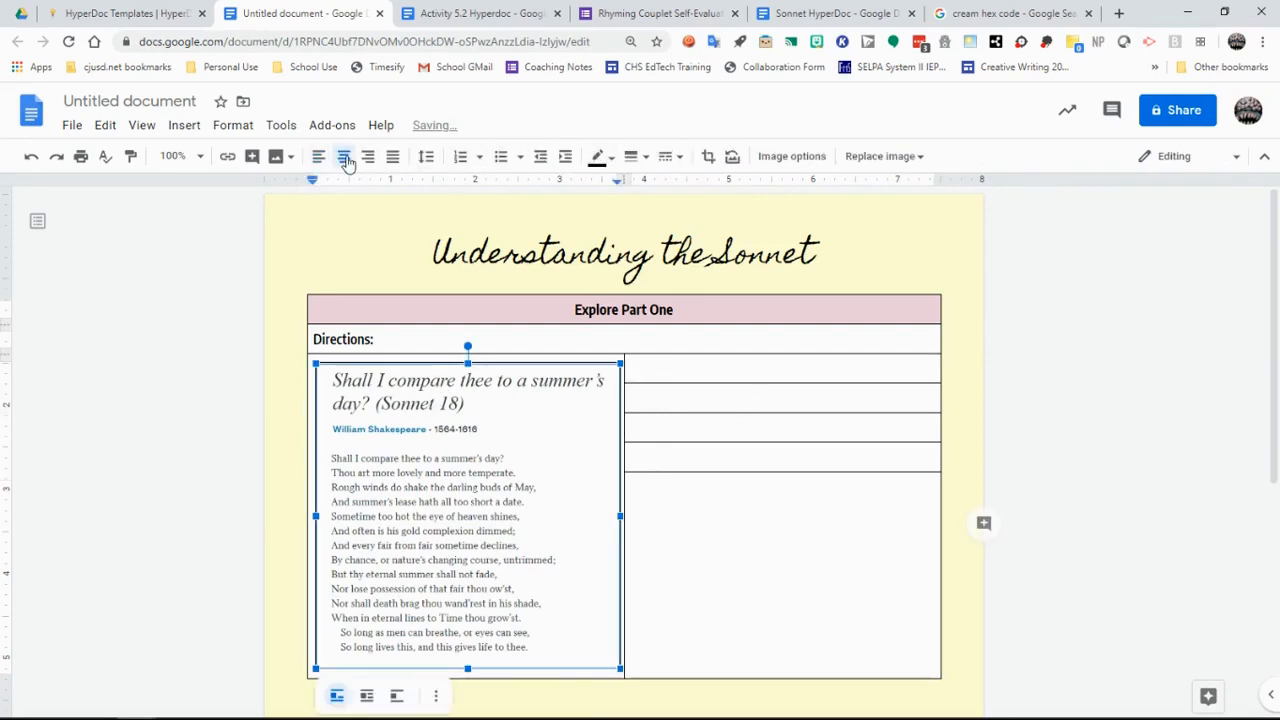
Set the vertical alignment of the cell holding the sonnet image to Middle in the table properties
right_click(405, 482)
scroll(497, 570, "down", 2)
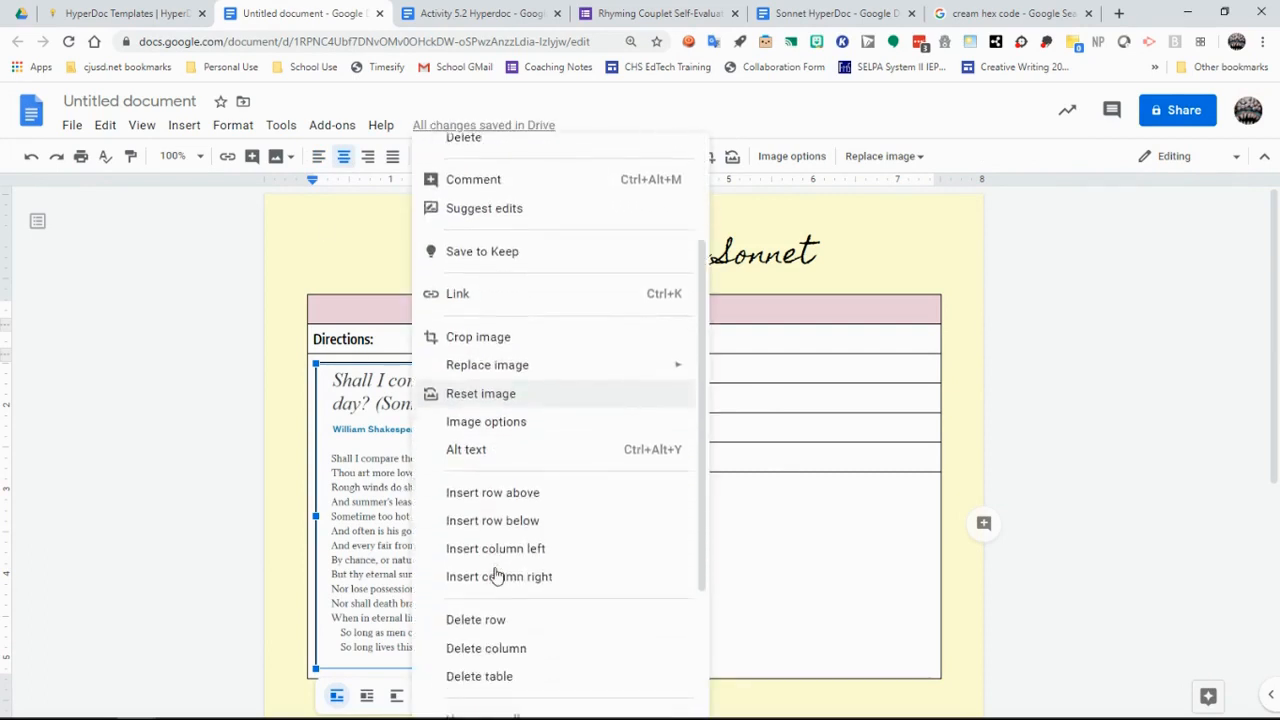
scroll(497, 577, "down", 3)
left_click(503, 626)
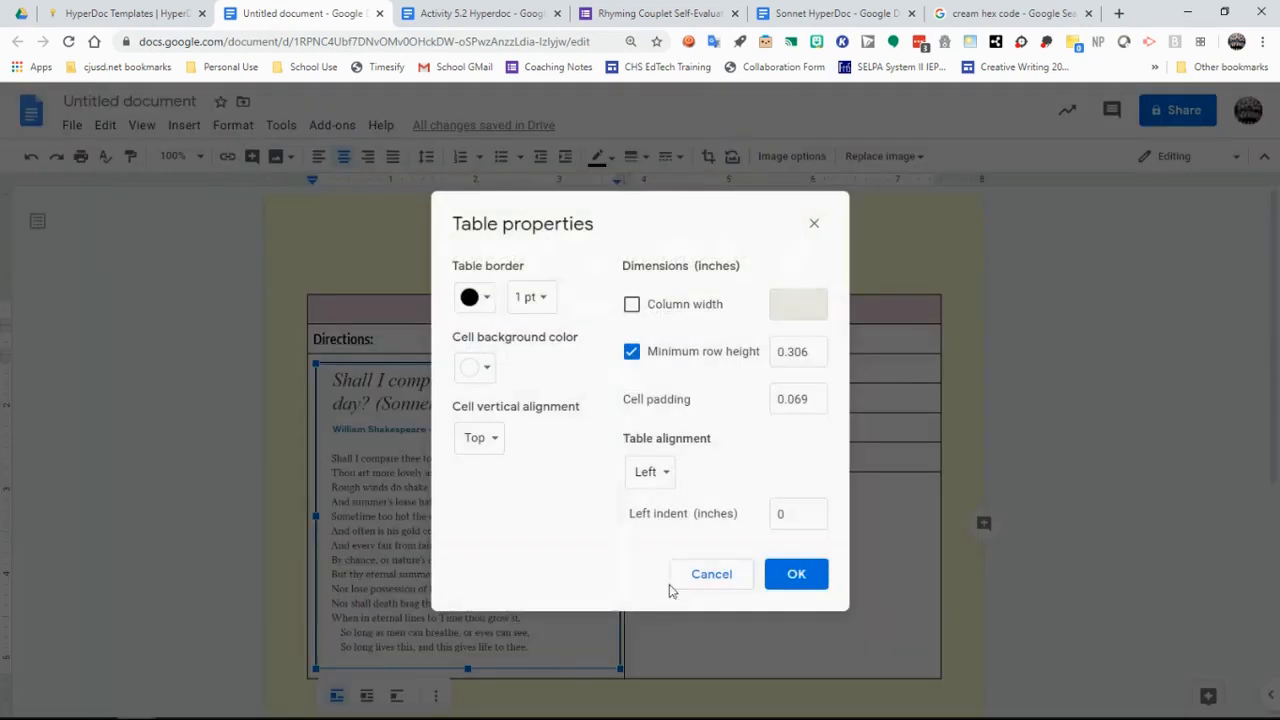
left_click(497, 437)
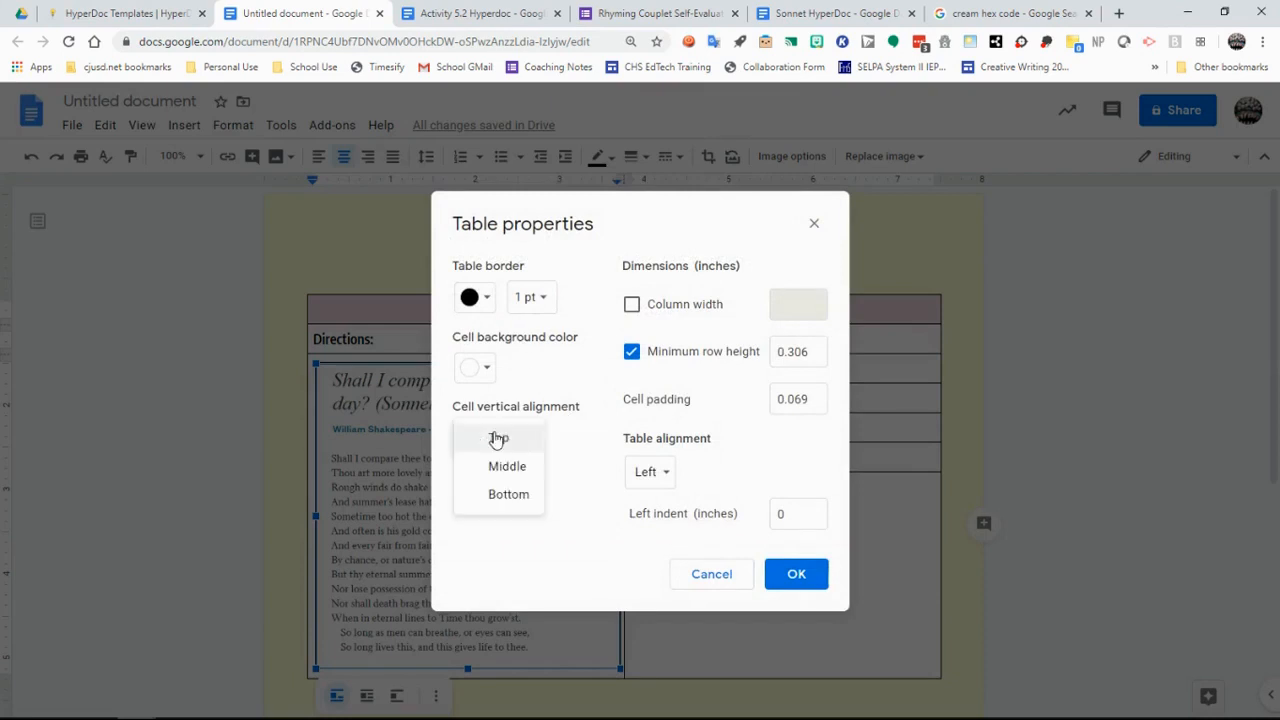
left_click(503, 468)
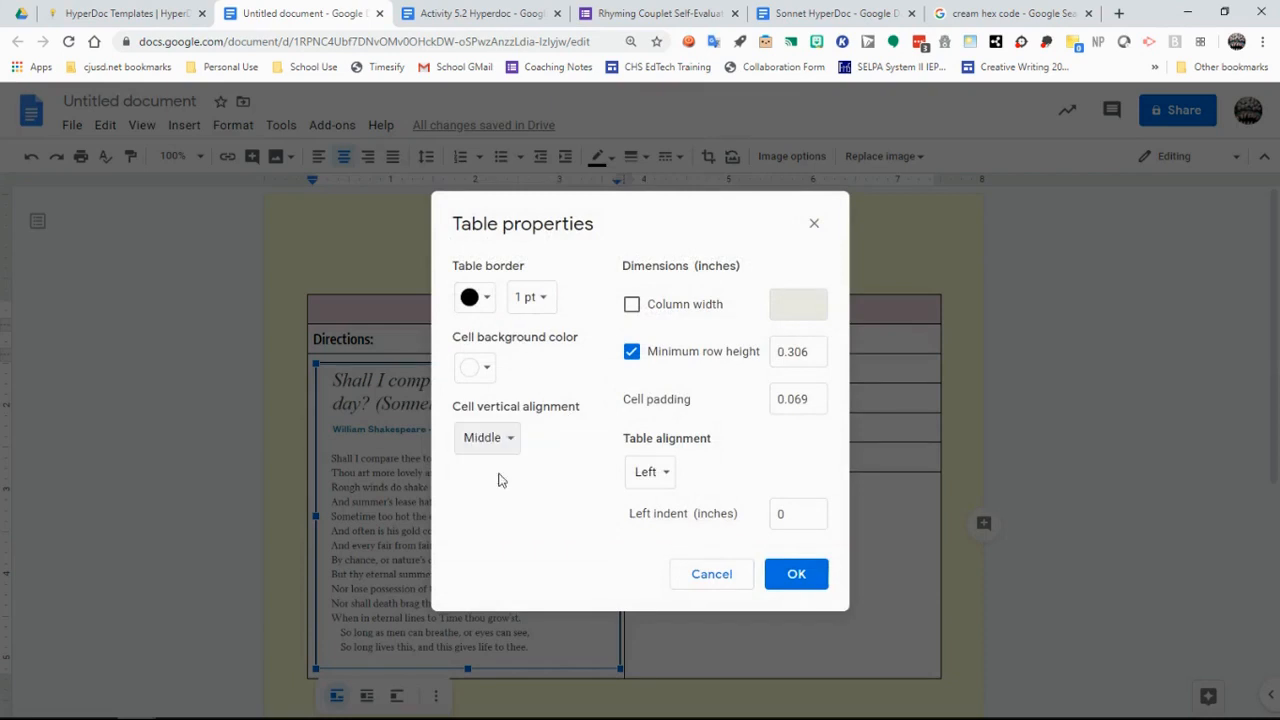
left_click(796, 574)
Enter "The features I noticed in this sonnet were . . ." in the first cell beside the sonnet, using Encode Sans Condensed Medium
left_click(670, 372)
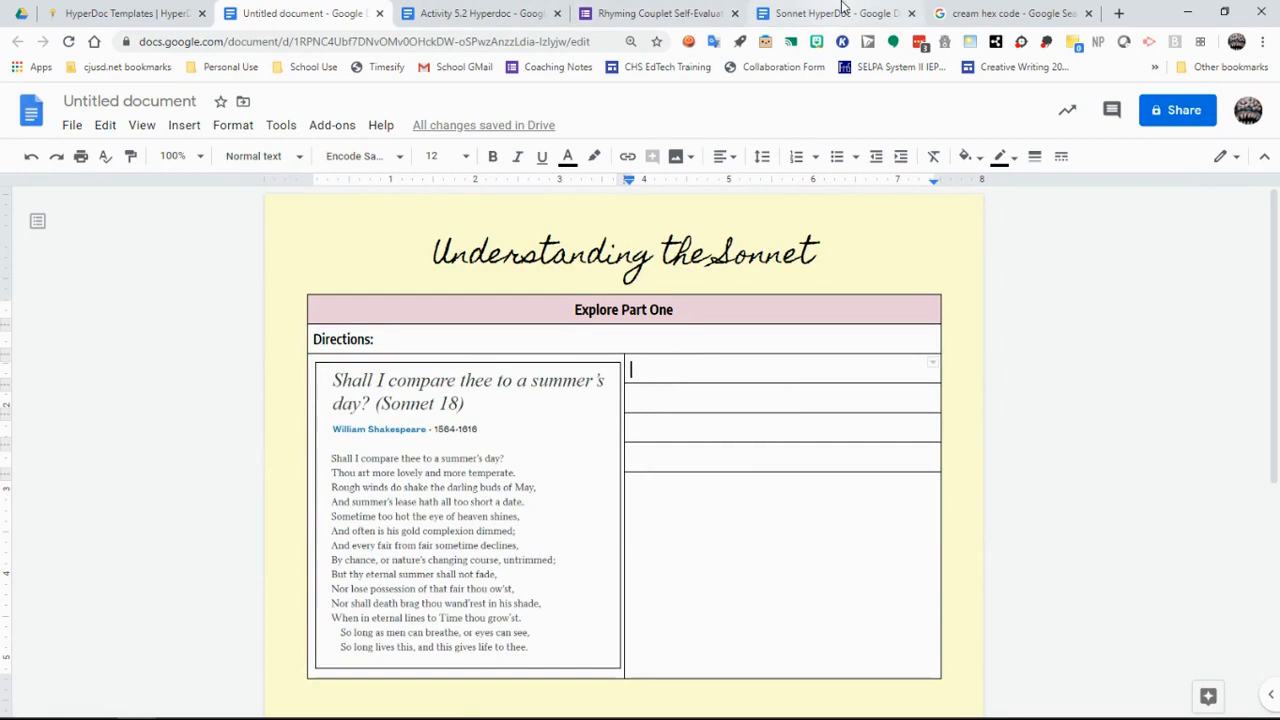
left_click(665, 375)
right_click(663, 374)
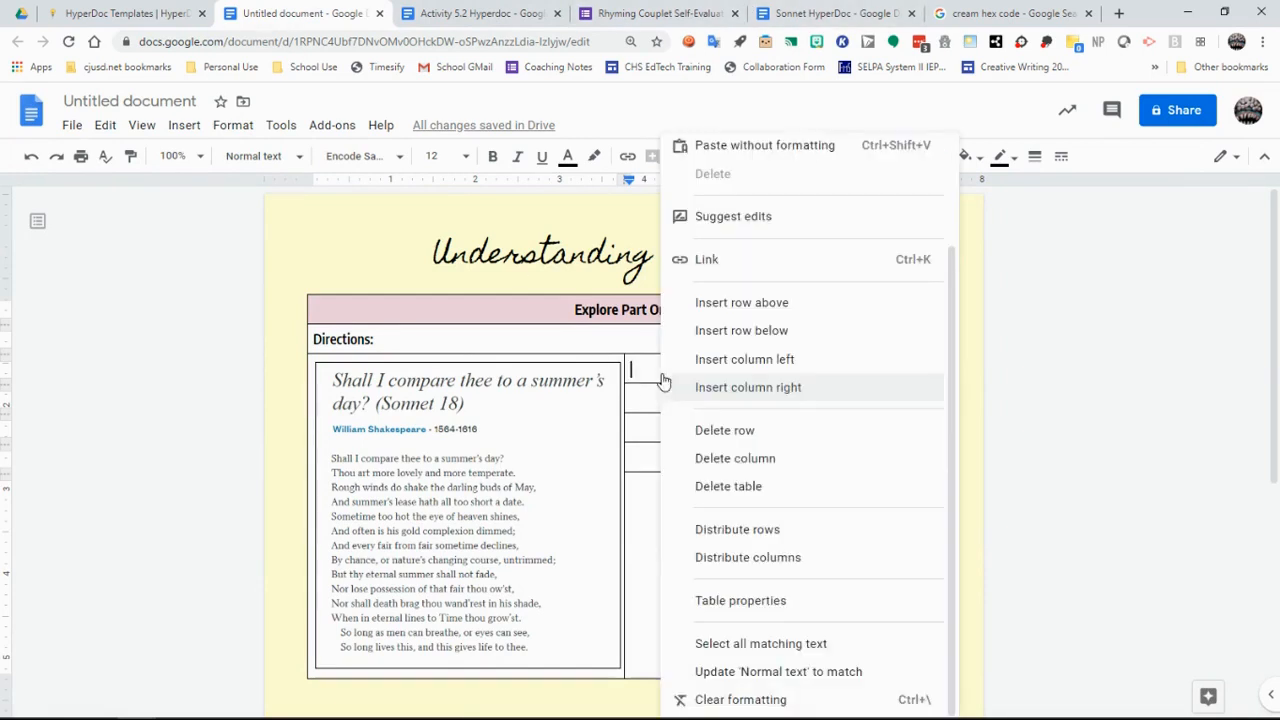
left_click(363, 160)
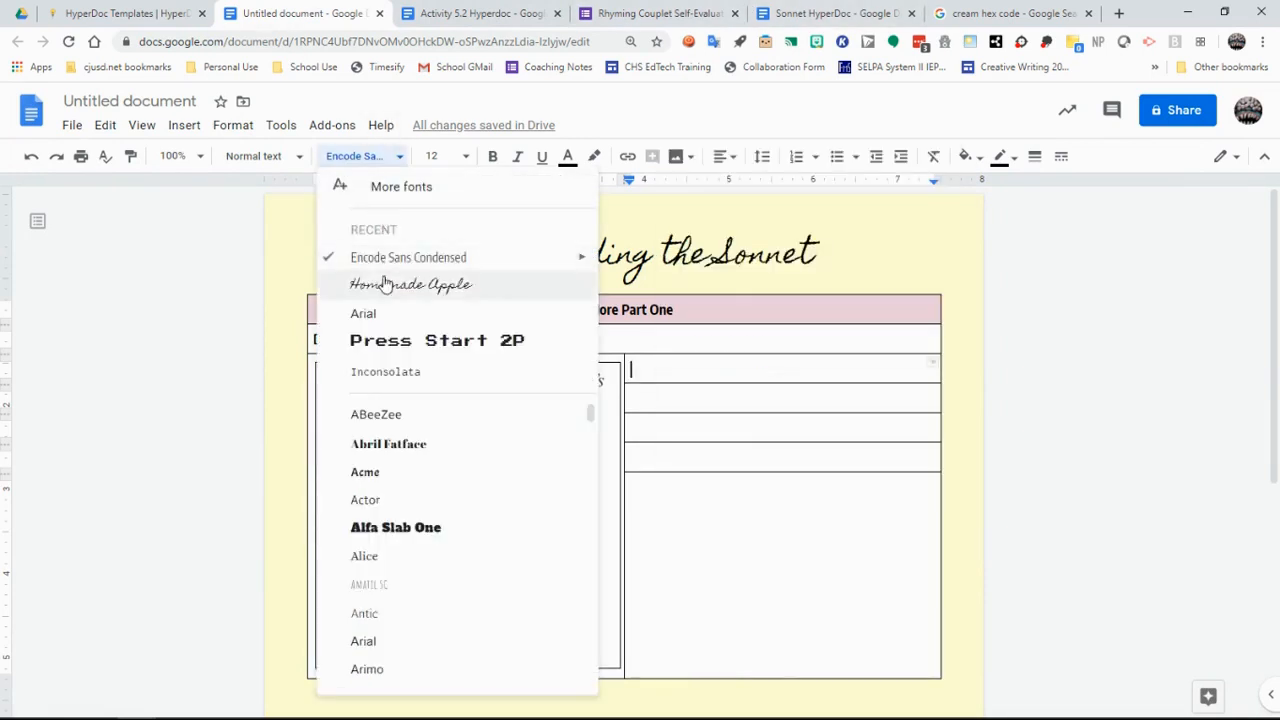
mouse_move(586, 268)
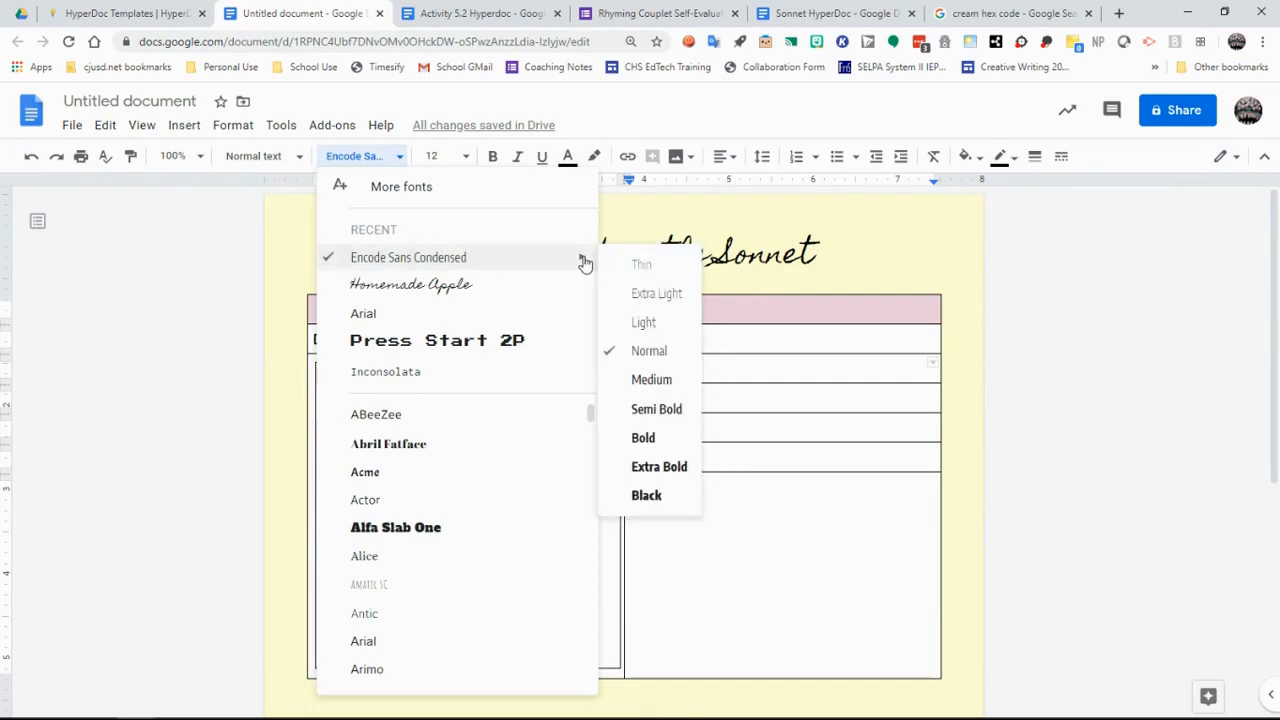
left_click(650, 380)
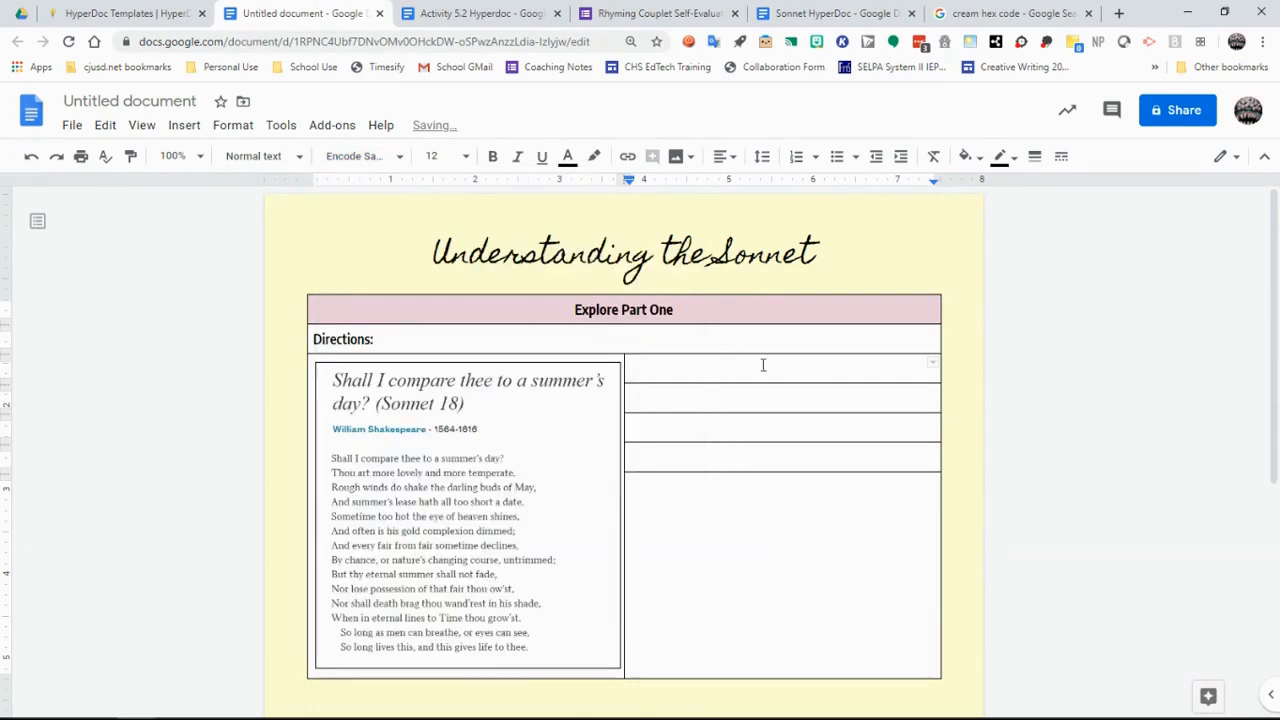
type("The fea")
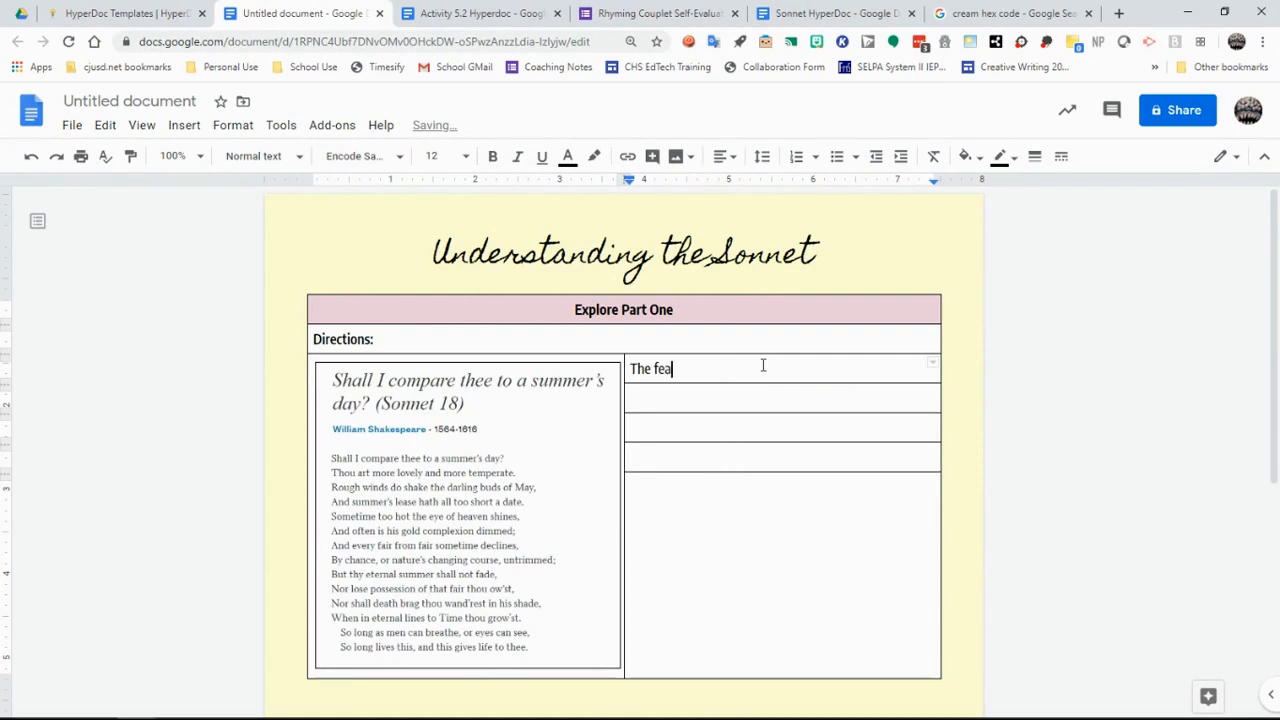
type("tures I noticed in this sonnet ")
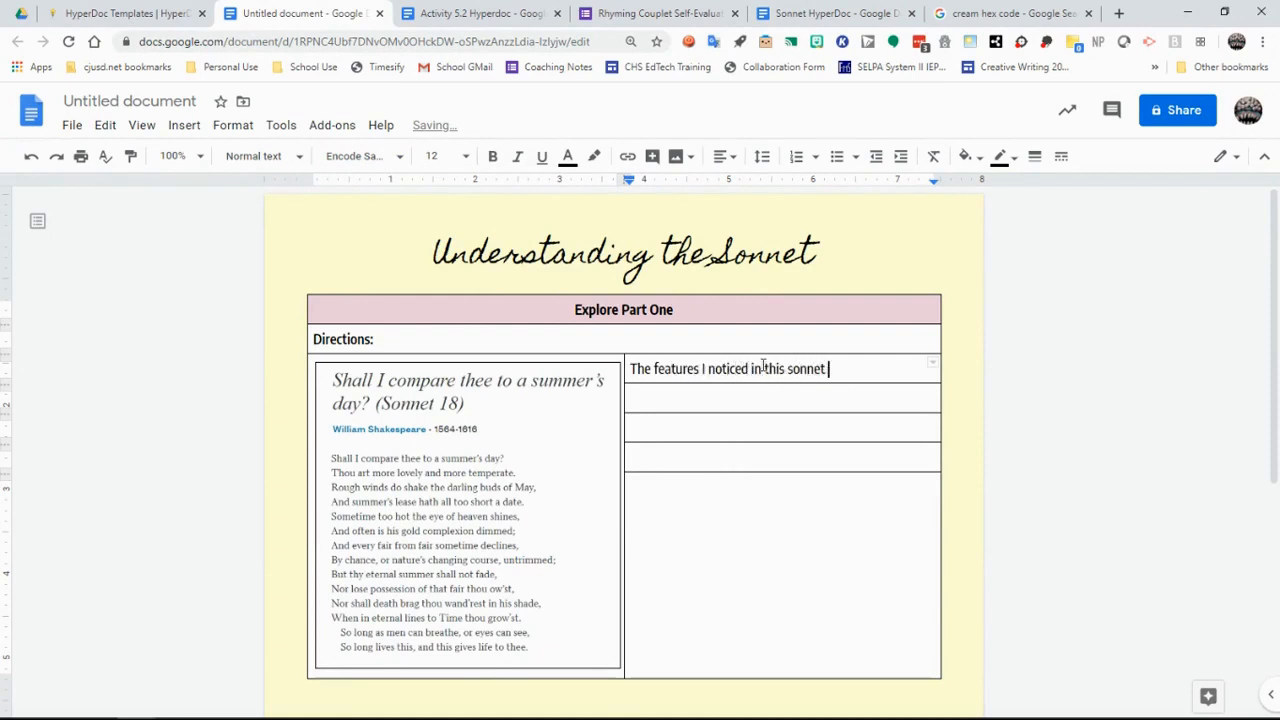
type("wrere . . .")
Add numbered-list items 1 and 2 to the two cells below the features prompt, continuing the previous numbering in the second
left_click(777, 403)
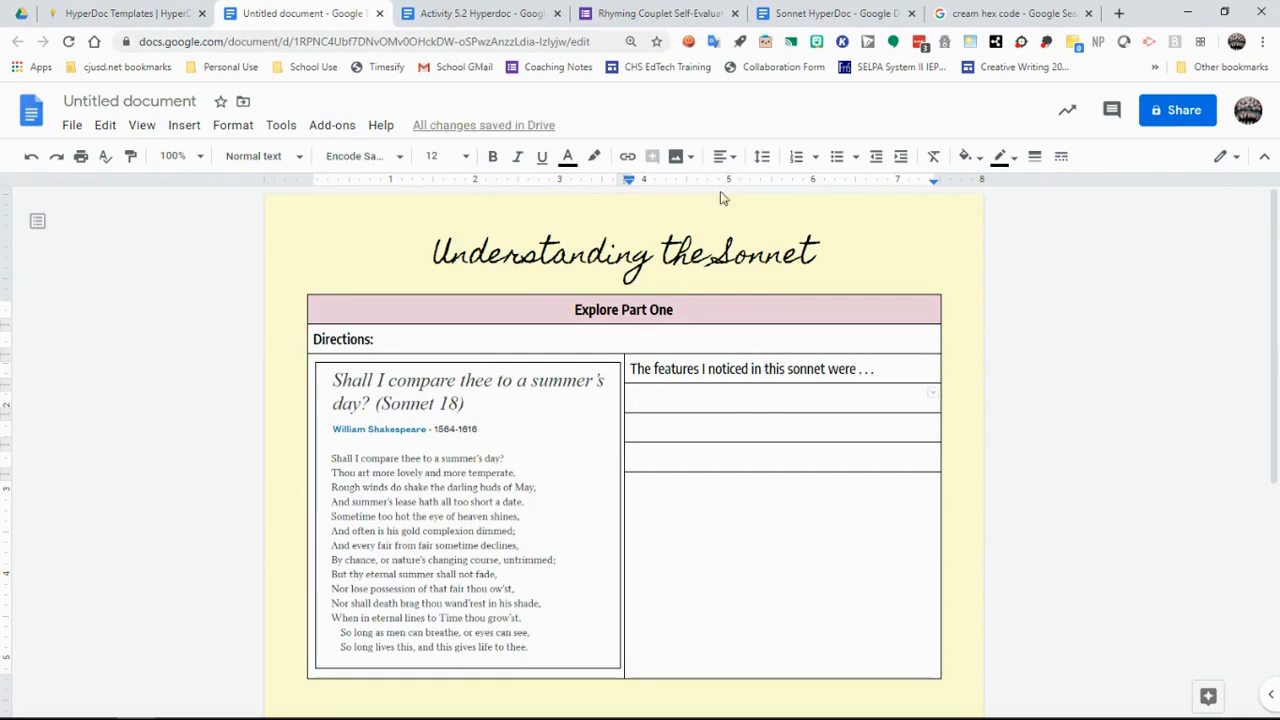
left_click(797, 158)
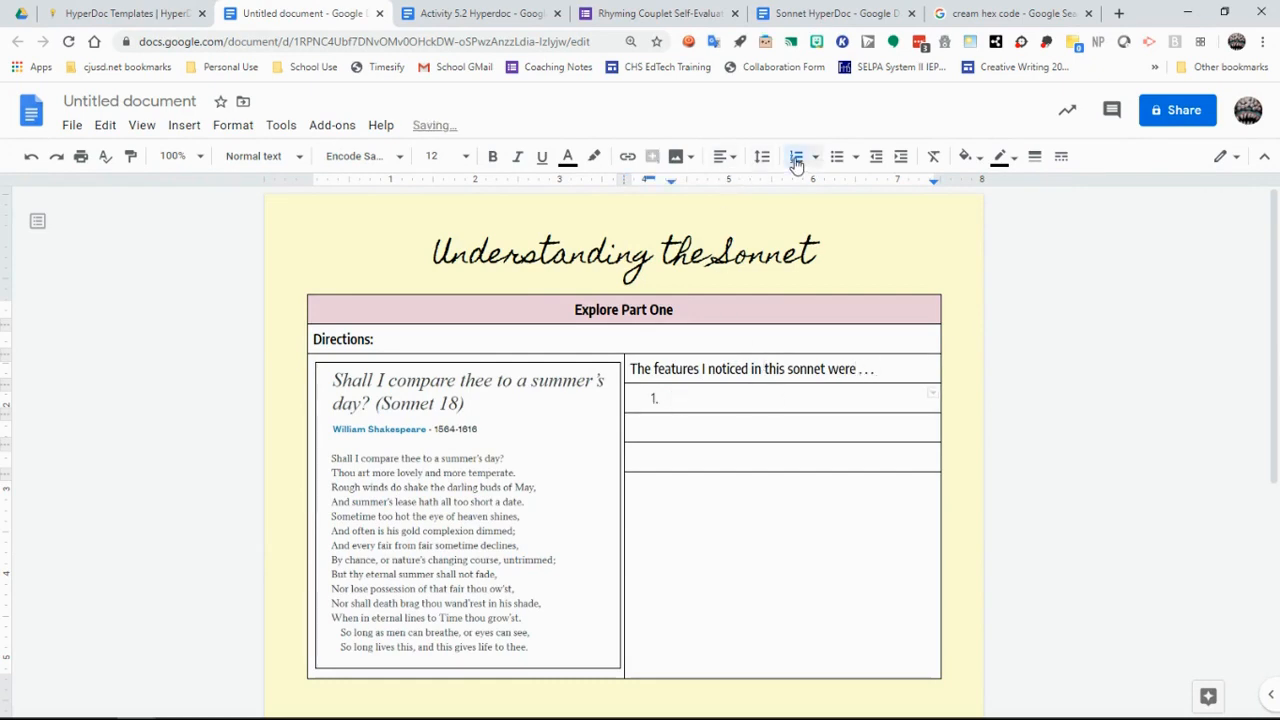
left_click(677, 425)
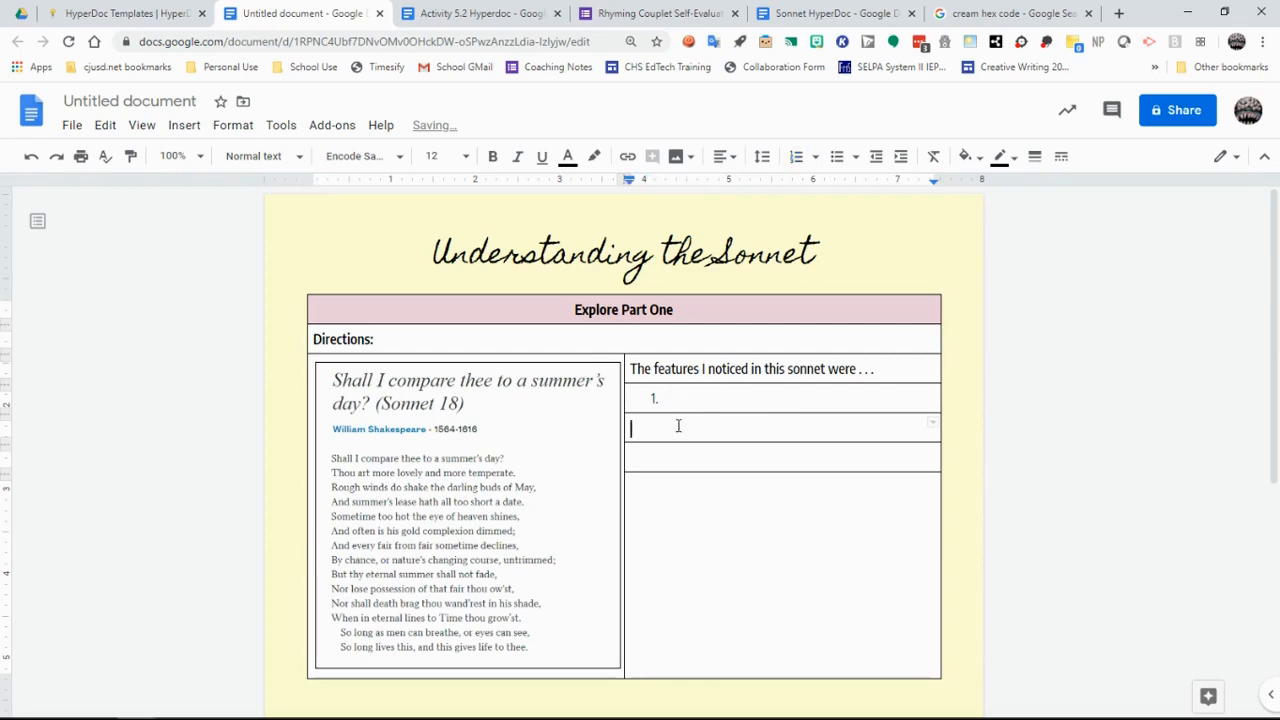
left_click(793, 157)
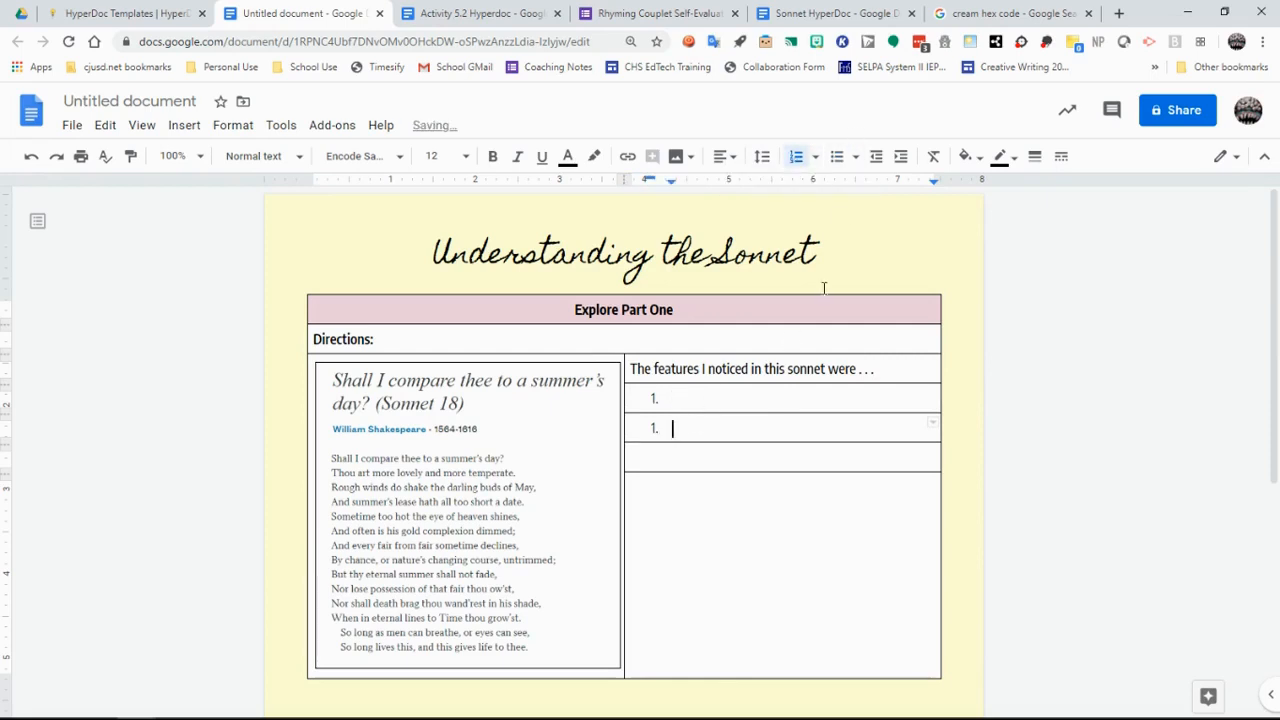
left_click(235, 127)
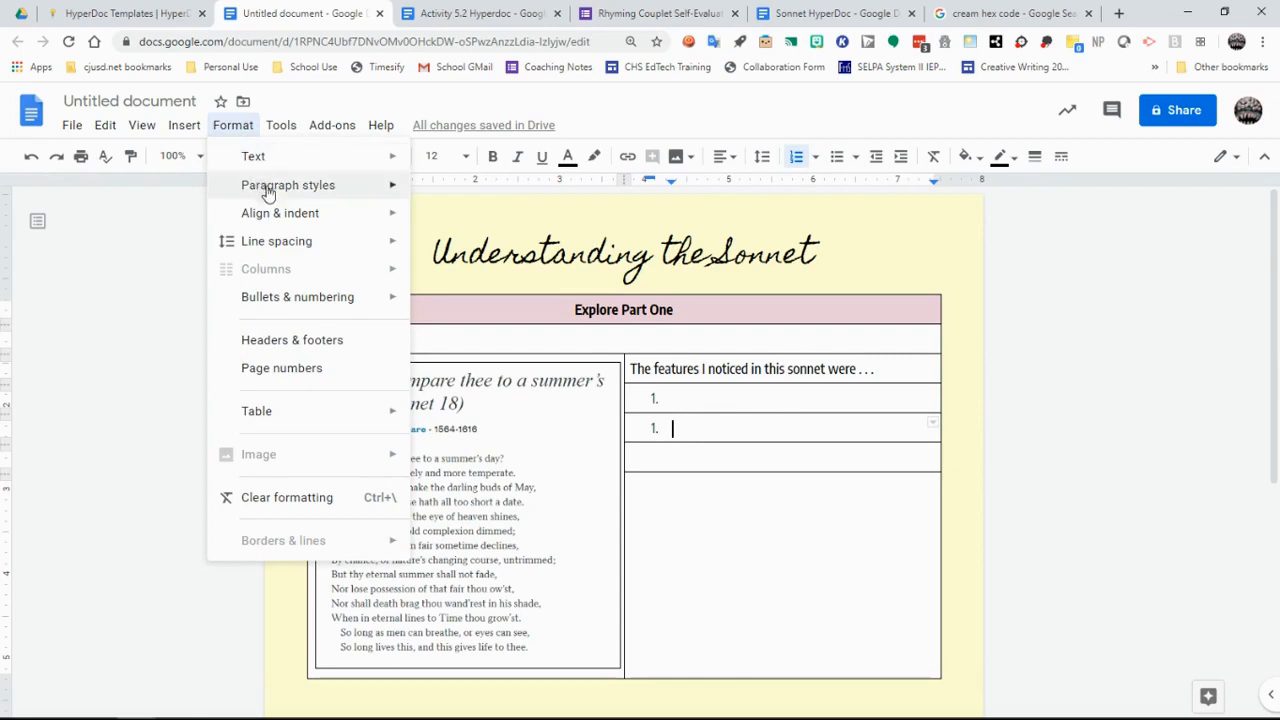
mouse_move(330, 299)
mouse_move(448, 308)
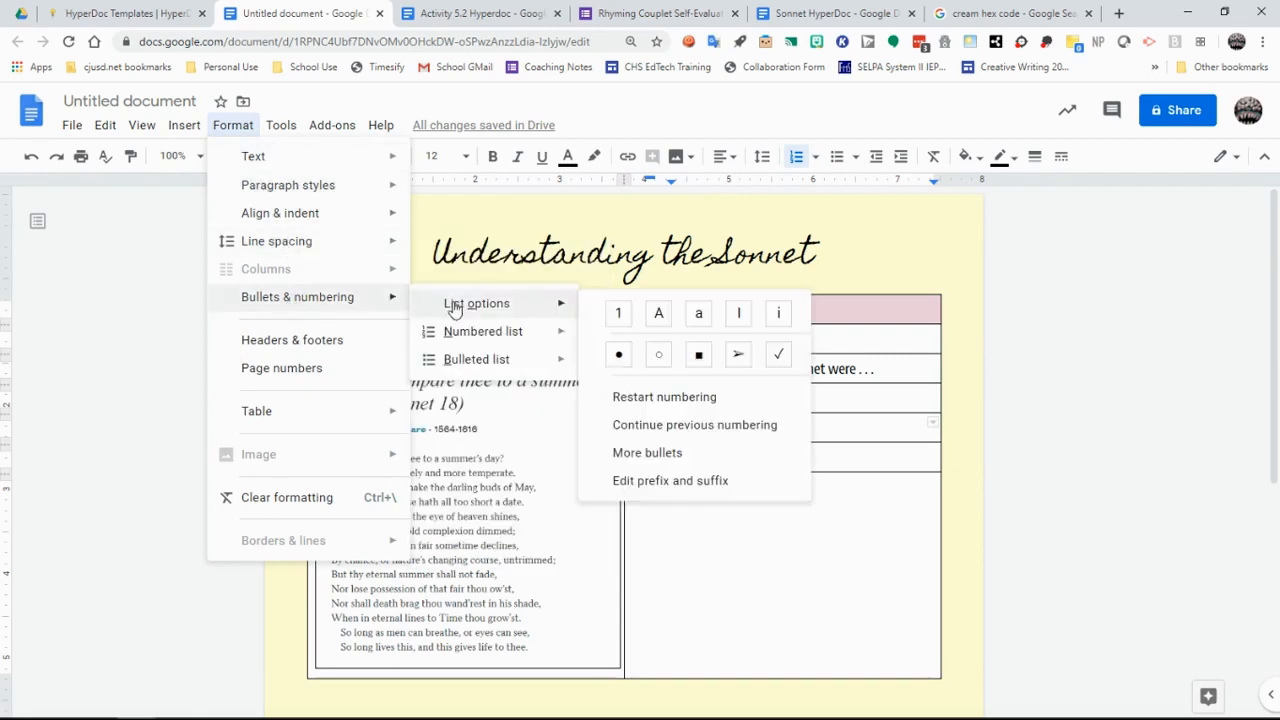
left_click(640, 425)
Number the remaining two response cells 3 and 4 by continuing the previous list numbering
left_click(671, 458)
left_click(800, 157)
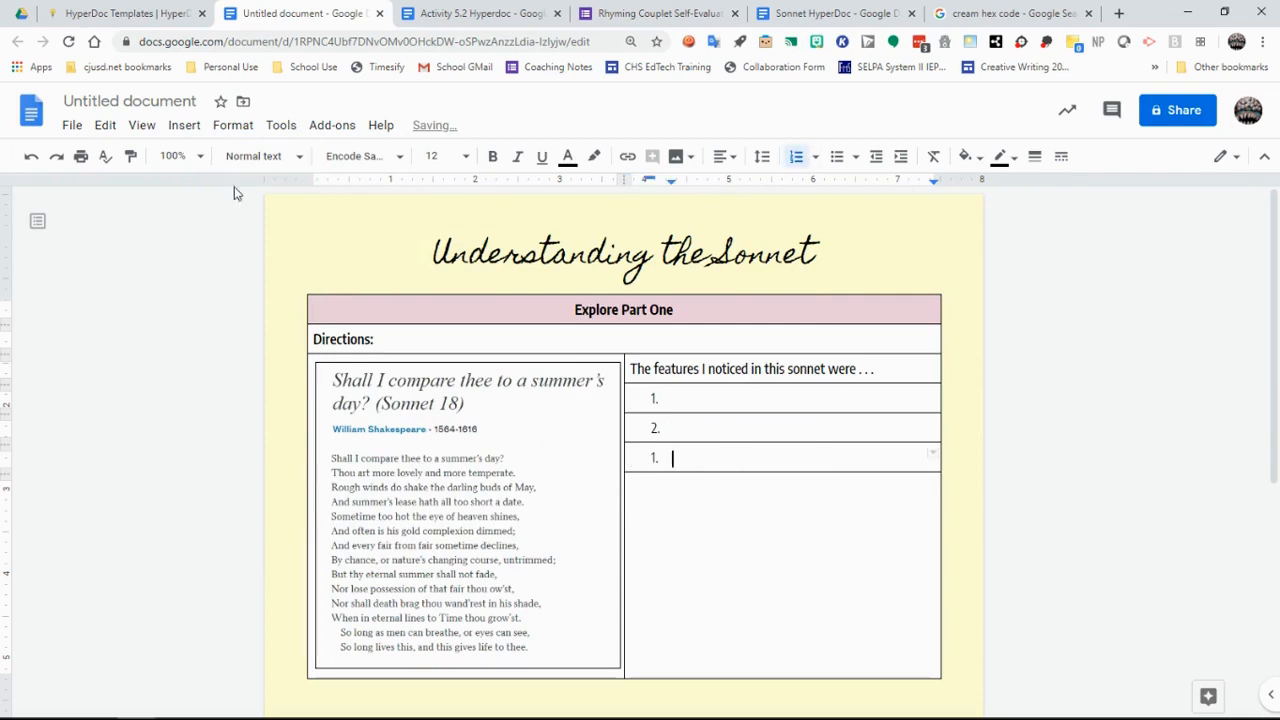
left_click(225, 126)
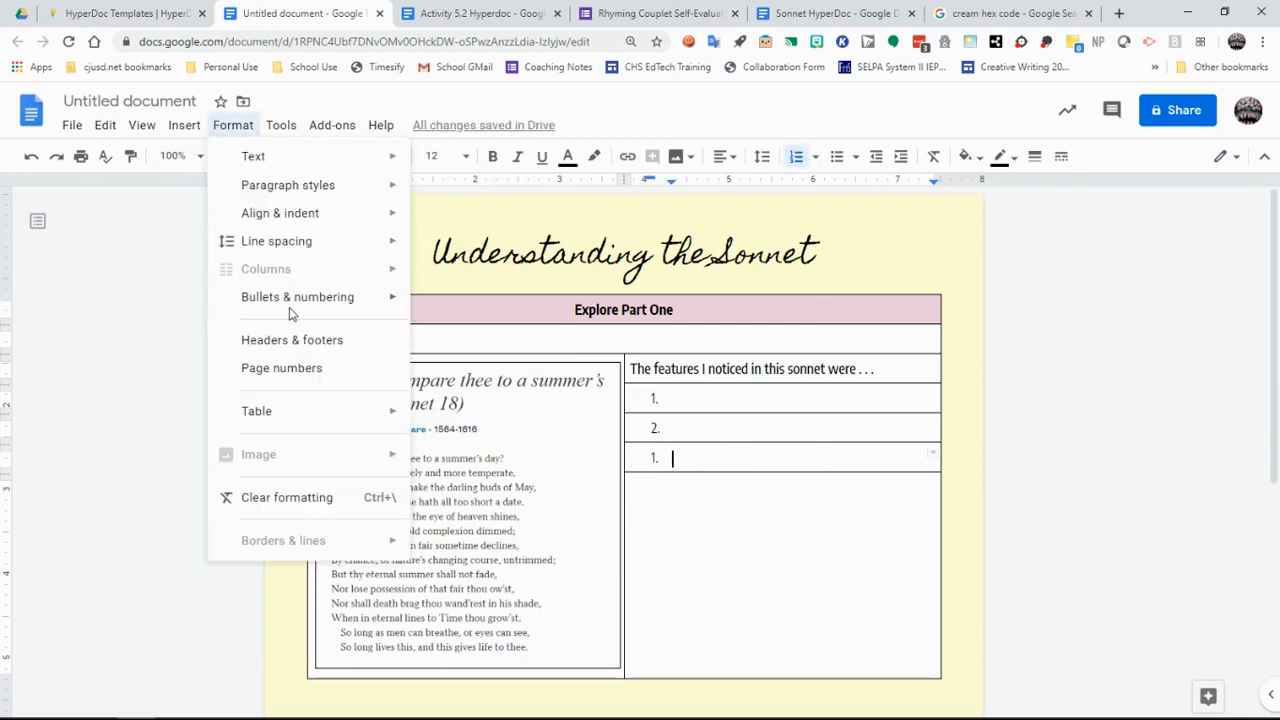
mouse_move(330, 297)
mouse_move(489, 311)
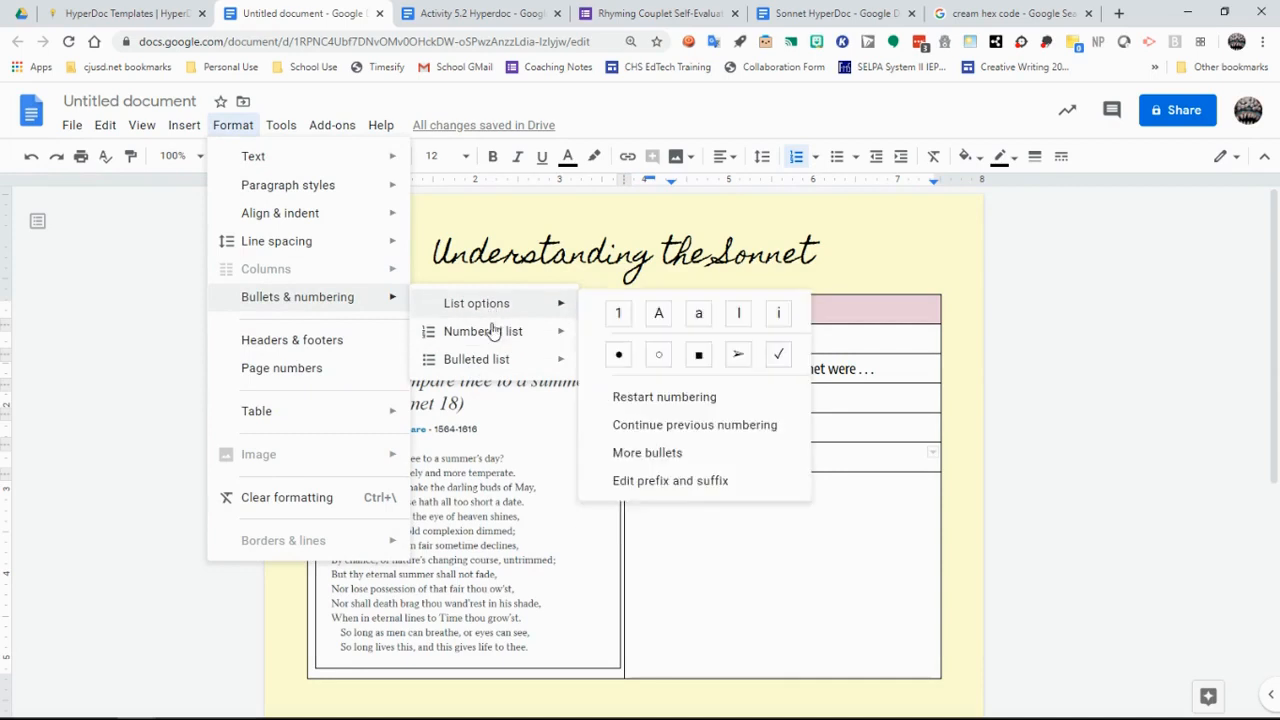
left_click(655, 423)
Reduce the left indent of the four numbered response cells so the numbers sit closer to the cell edge
left_click_drag(694, 404, 713, 490)
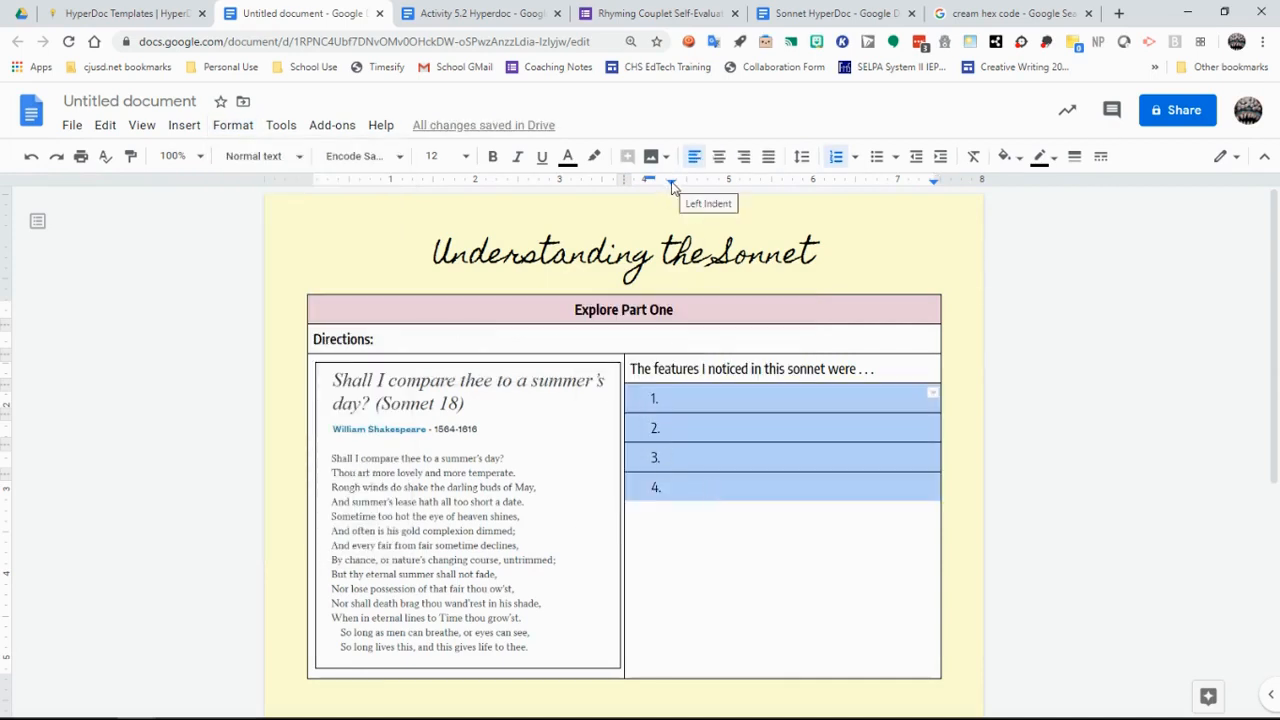
left_click_drag(672, 185, 661, 184)
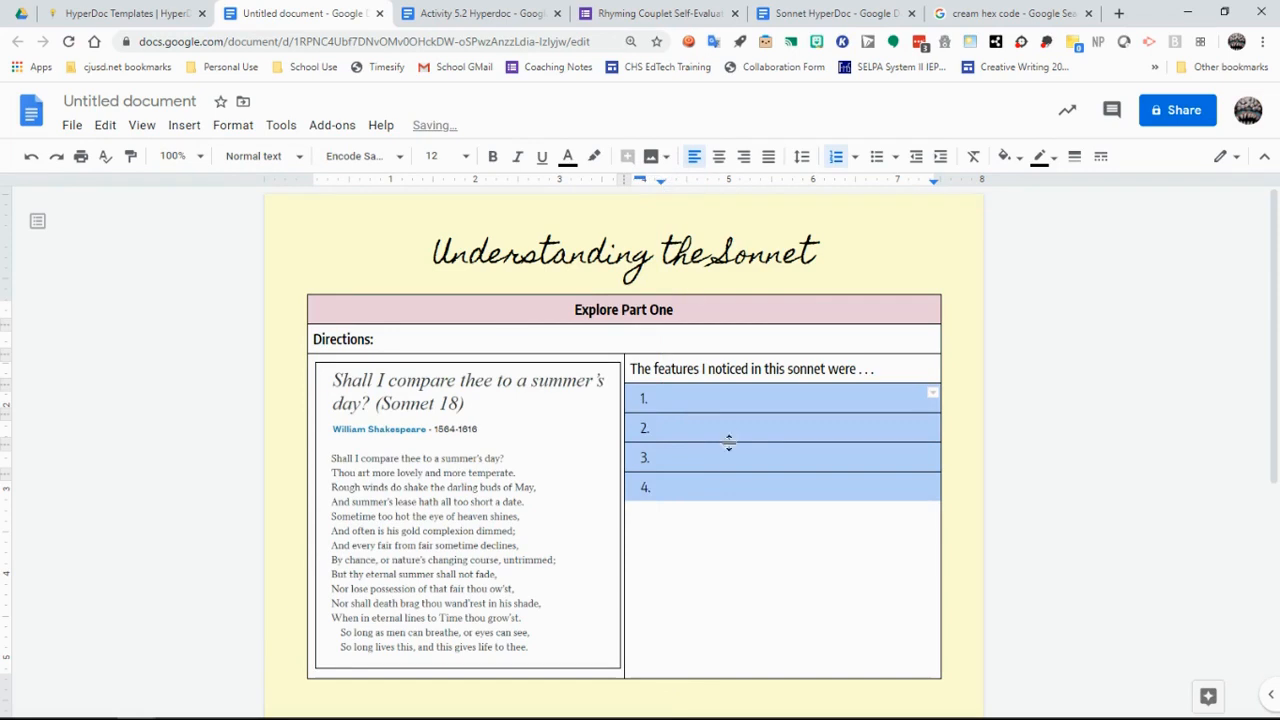
left_click(718, 497)
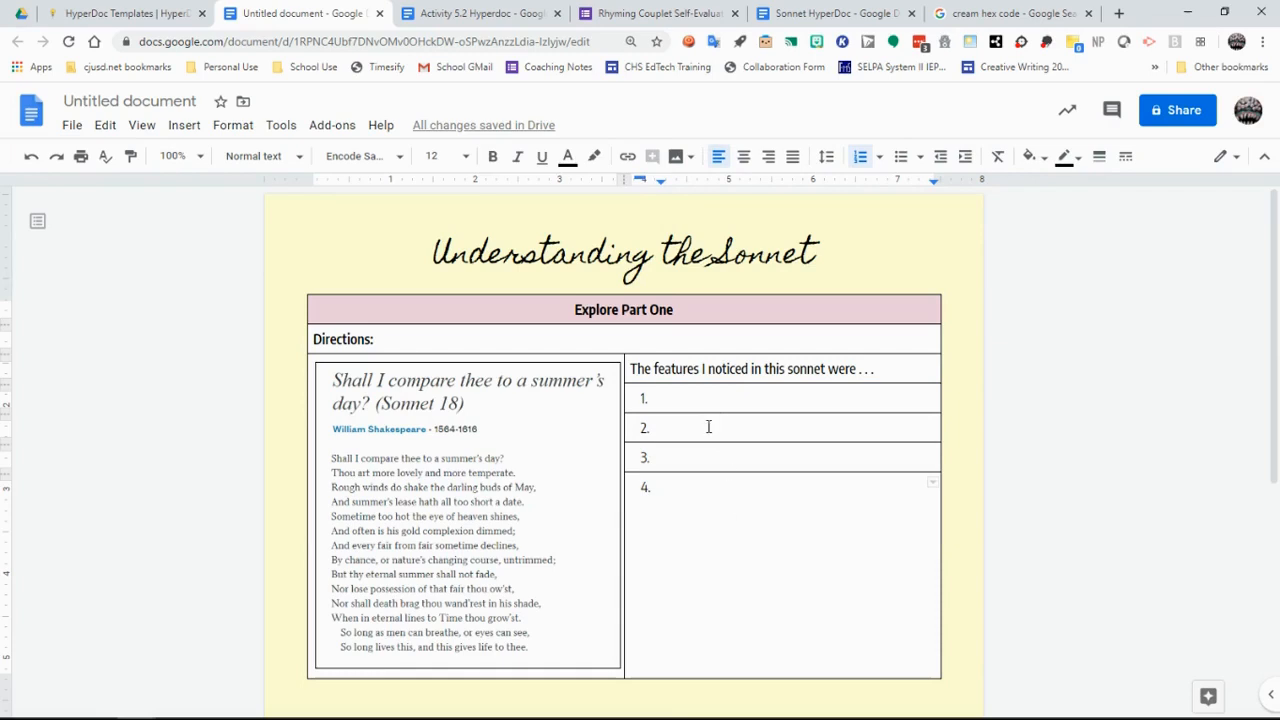
Distribute the four numbered response rows evenly beside the sonnet image
left_click_drag(704, 399, 728, 572)
right_click(738, 431)
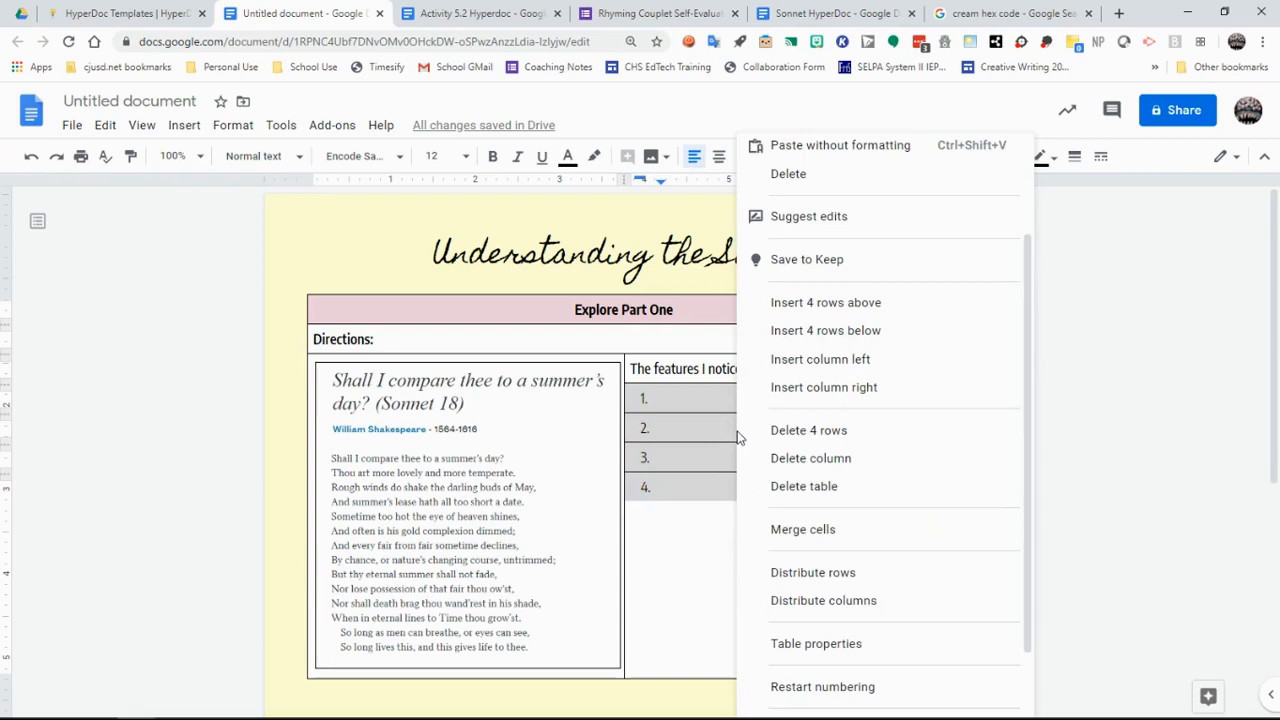
left_click(812, 572)
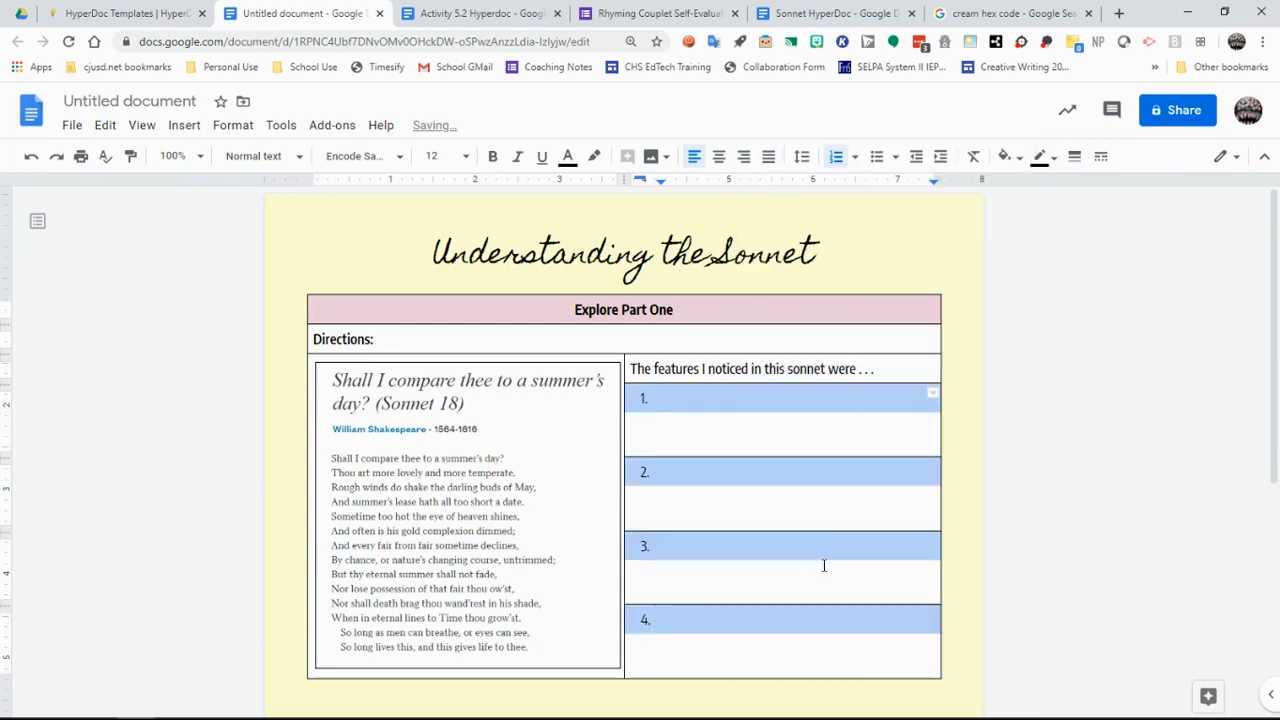
left_click(728, 412)
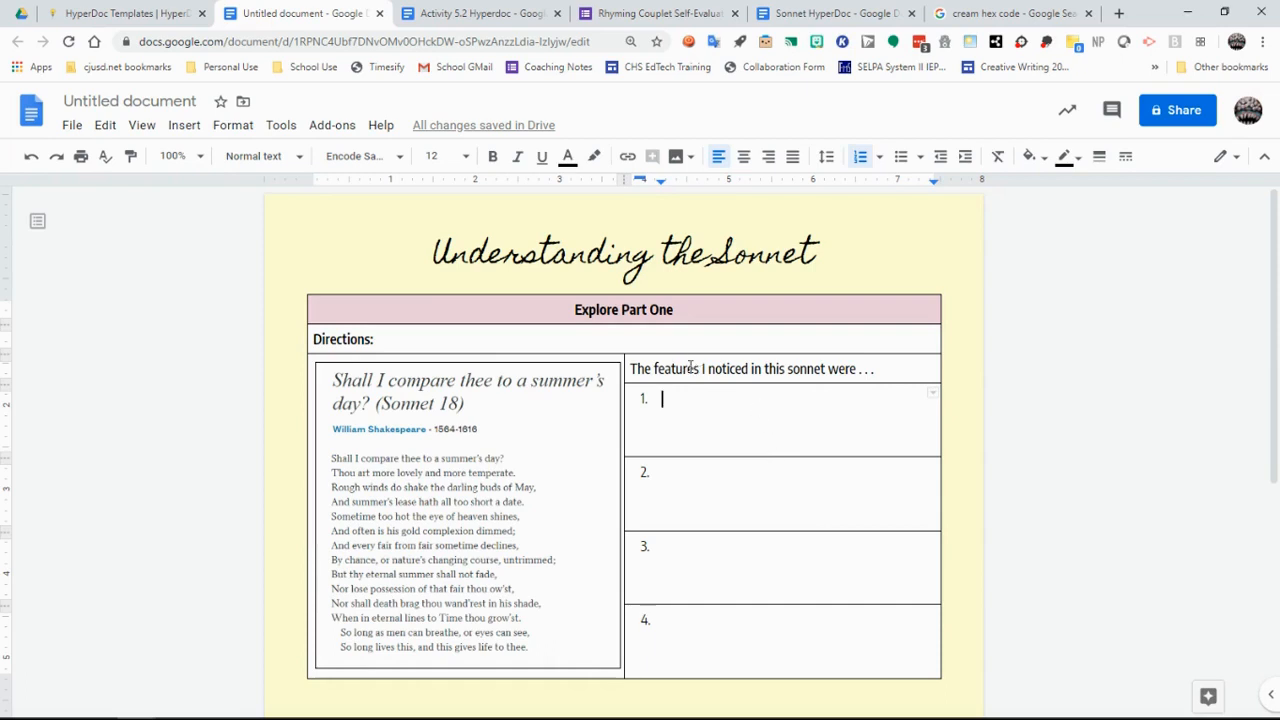
Open the border selection choices for the cell holding the features prompt
left_click(906, 376)
left_click(934, 369)
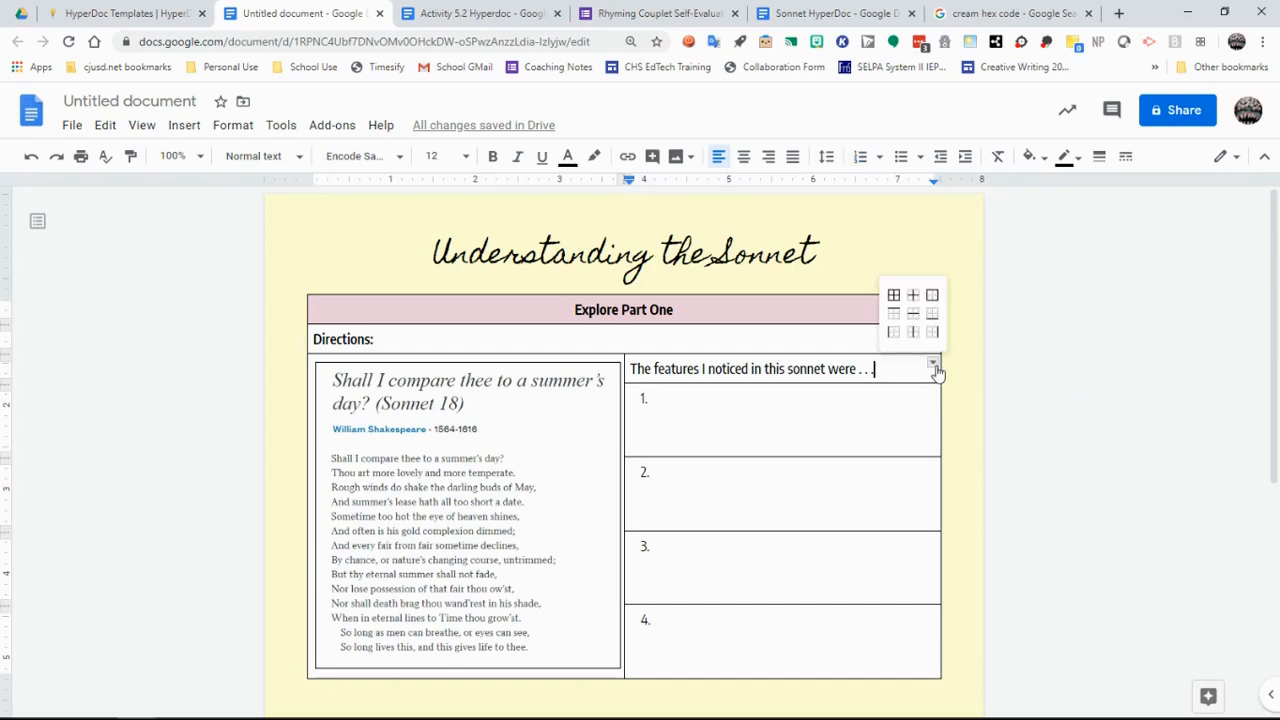